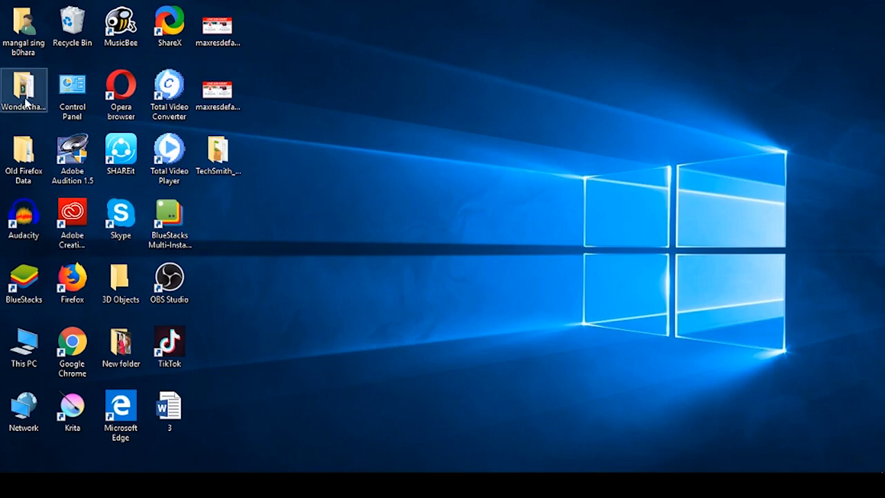
right_click(300, 206)
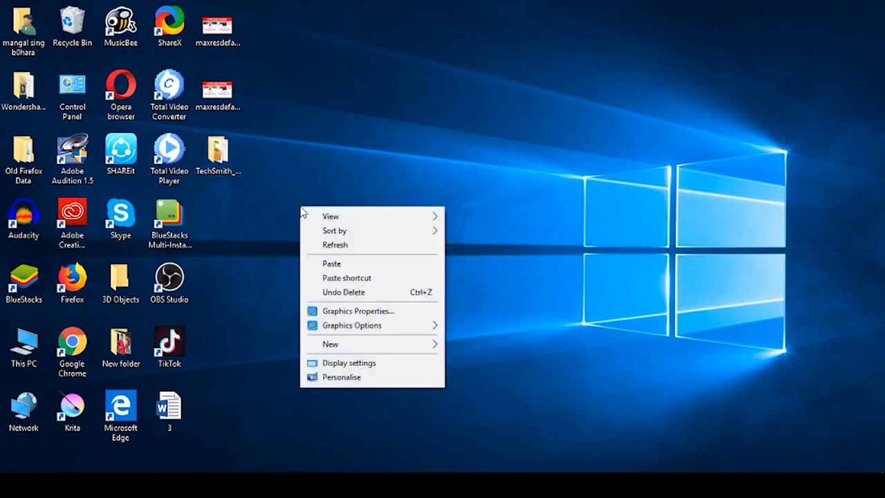
left_click(330, 246)
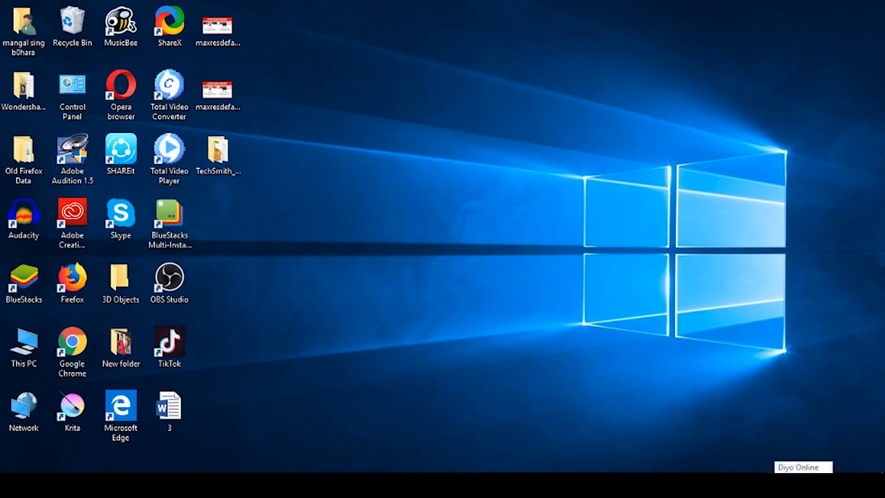
Step: Open the Wondershare Filmora folder on the desktop and run the filmora_64bit_full846 installer as administrator
double_click(12, 92)
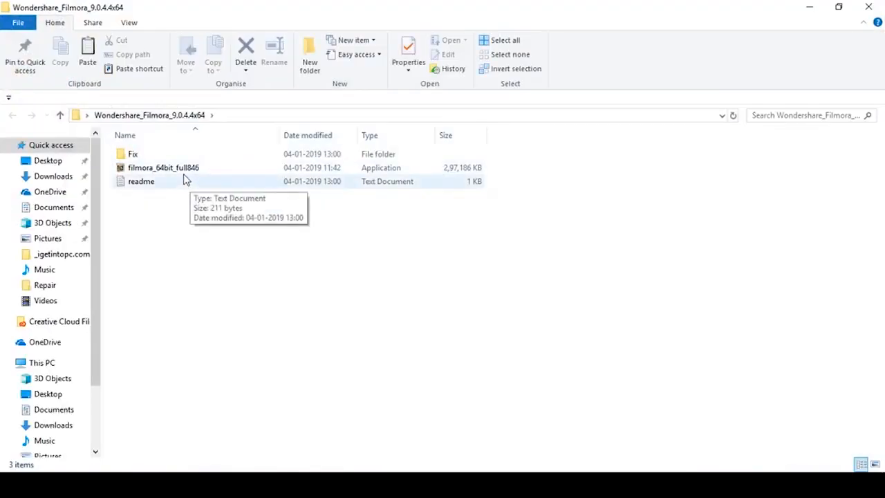
left_click(183, 175)
right_click(184, 172)
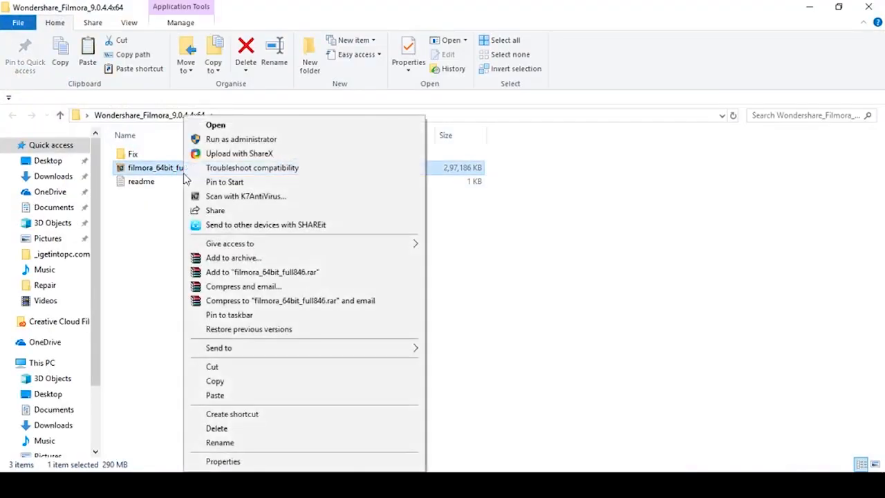
left_click(218, 140)
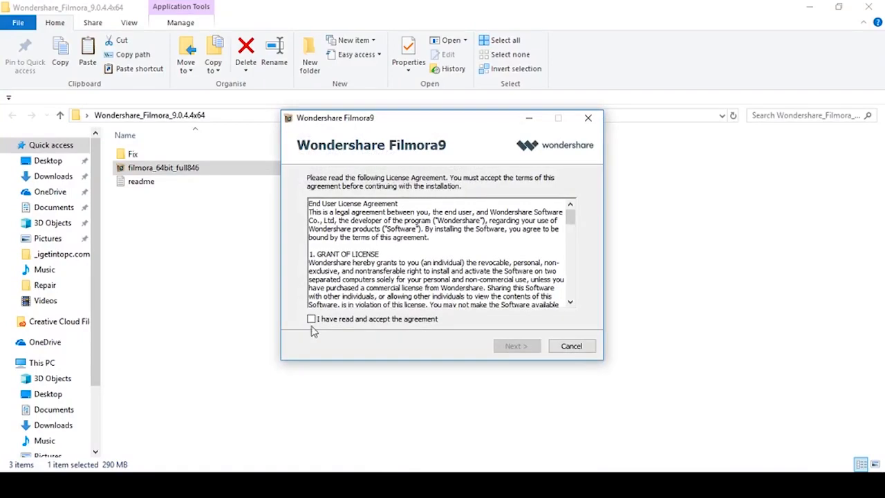
Step: Accept the Filmora9 license agreement and proceed through the setup to start installing the program
left_click(311, 319)
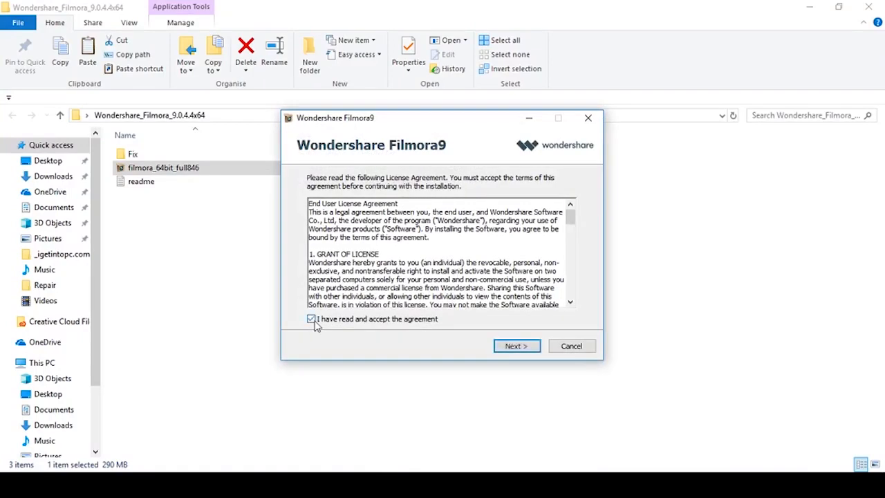
left_click(508, 350)
left_click(505, 348)
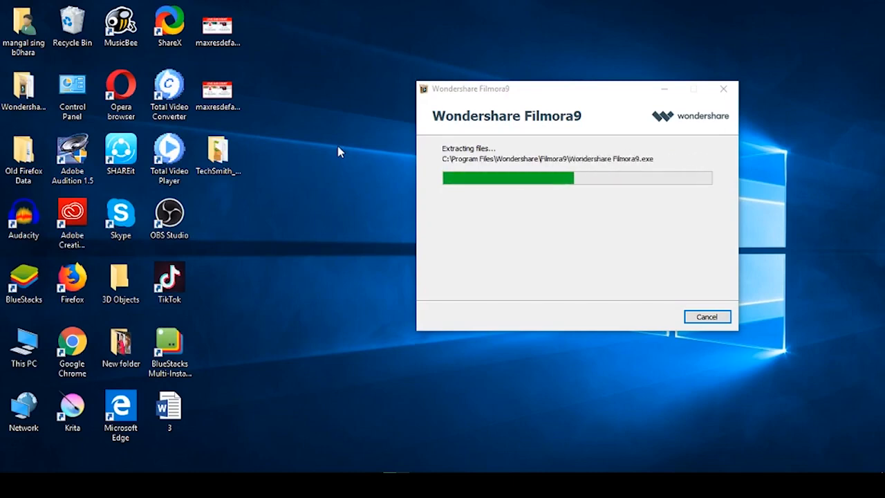
Step: Examine the computer's processor, installed memory and system type in the properties of This PC
right_click(28, 355)
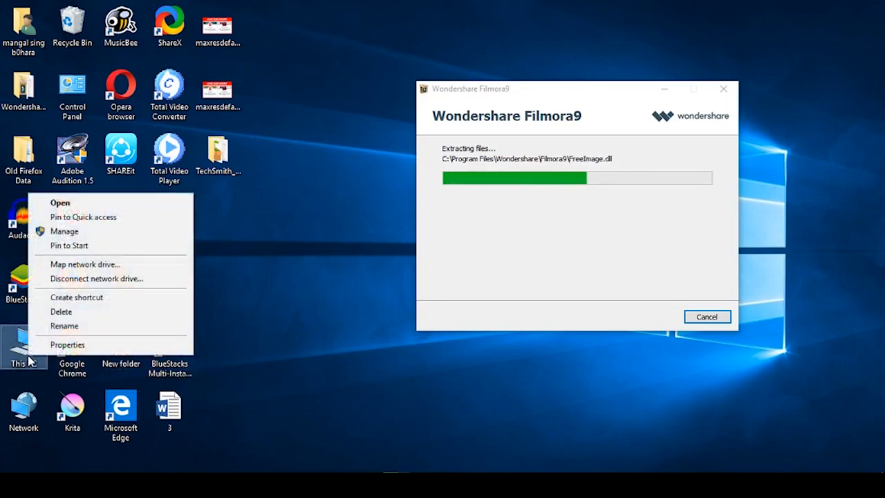
left_click(67, 344)
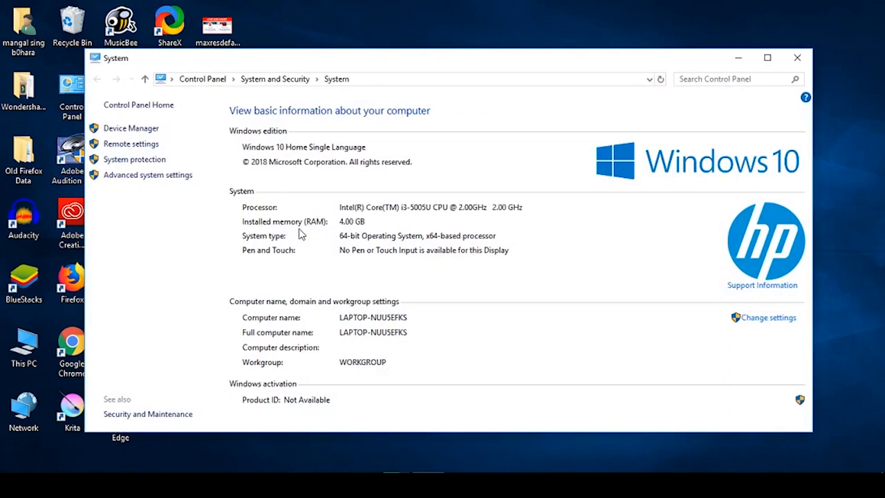
double_click(466, 65)
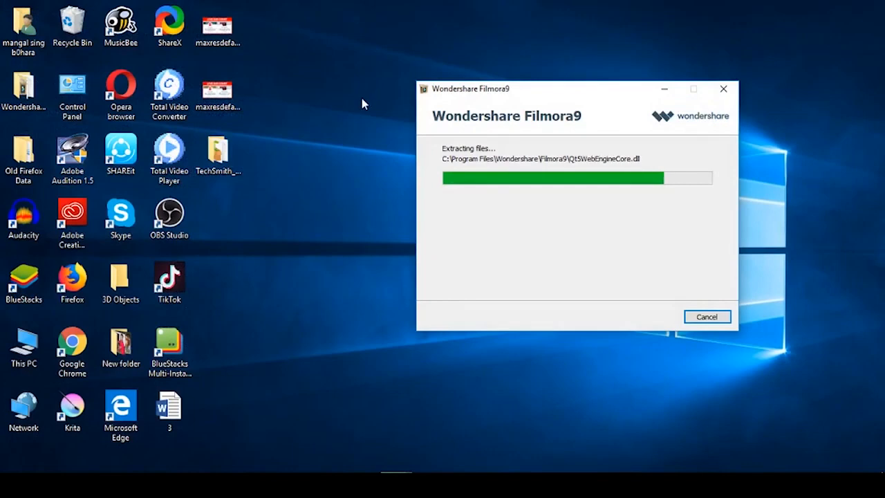
right_click(340, 117)
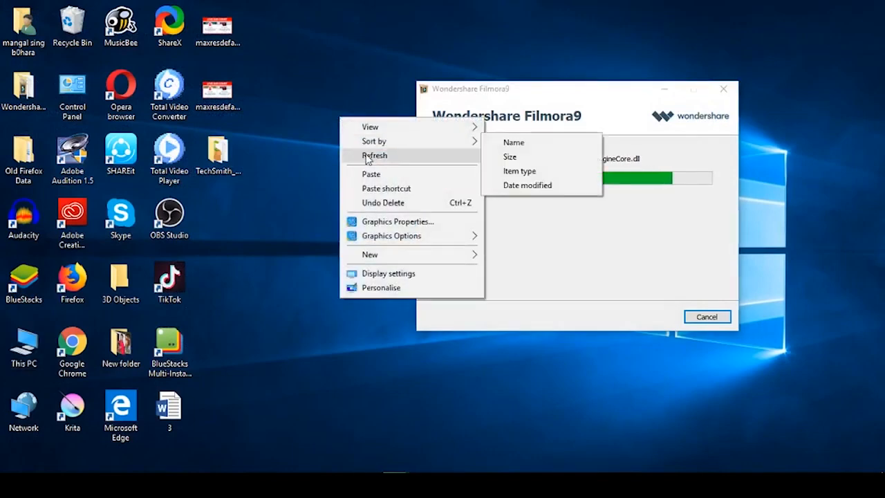
left_click(366, 153)
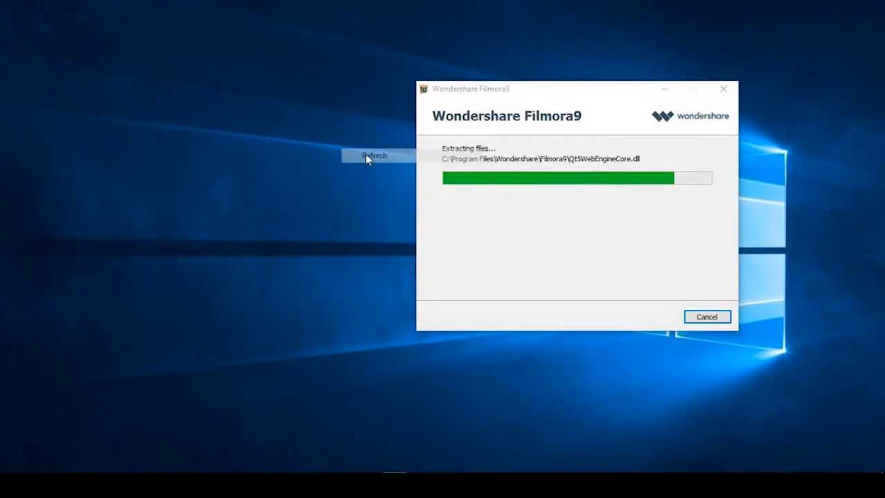
right_click(271, 146)
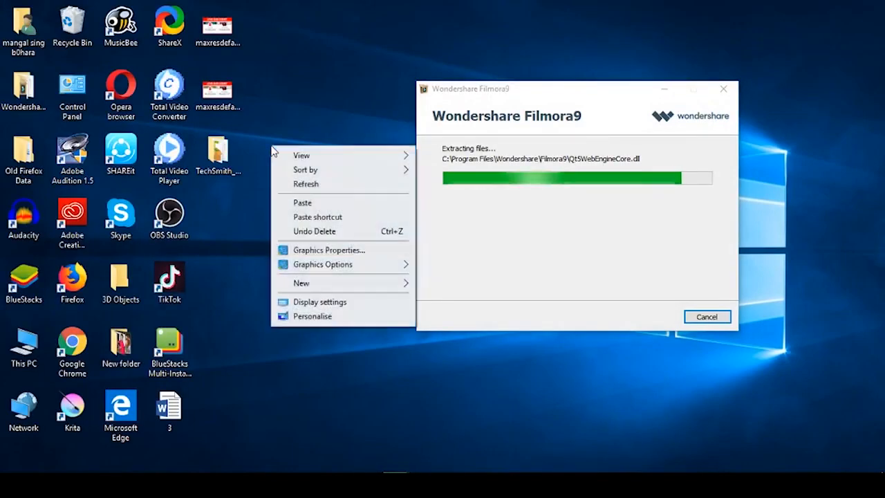
left_click(302, 185)
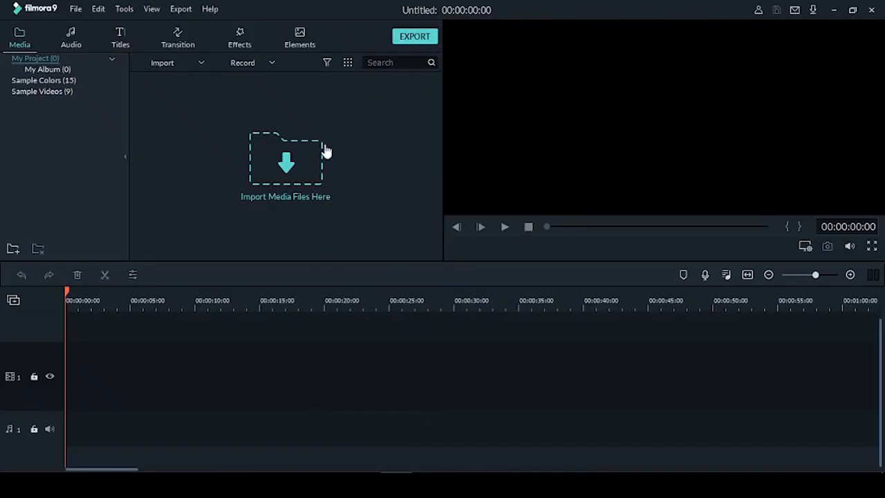
Step: Check the Filmora9 version in its About information, and dismiss the window and the registration message
left_click(210, 8)
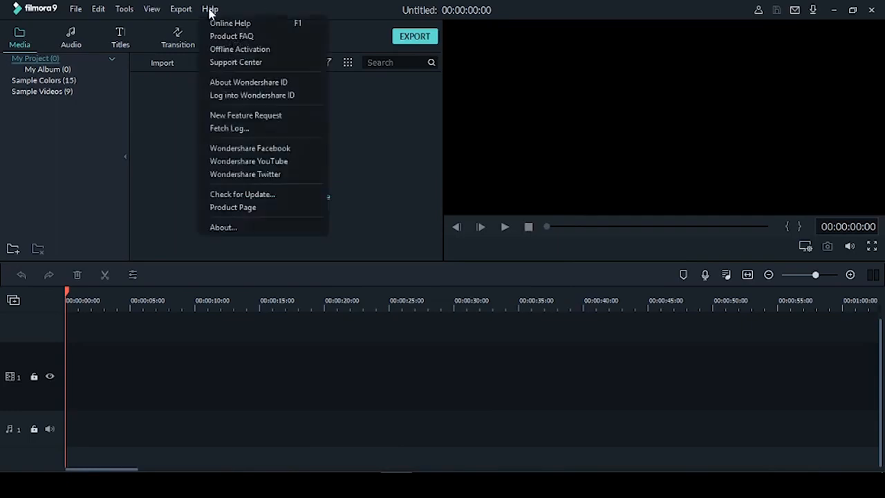
left_click(256, 224)
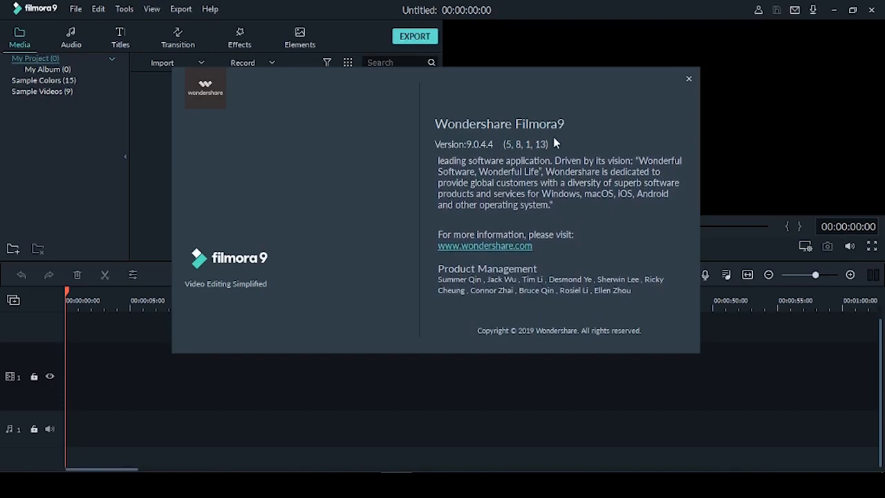
left_click(688, 80)
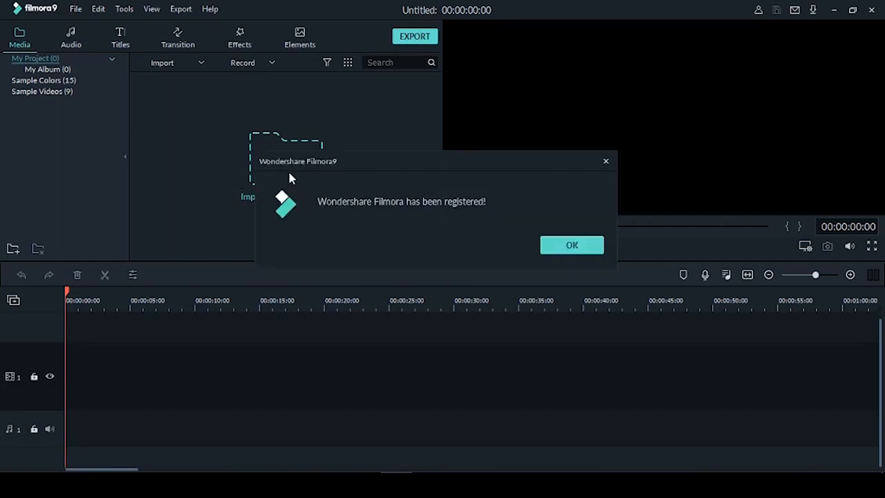
left_click(553, 245)
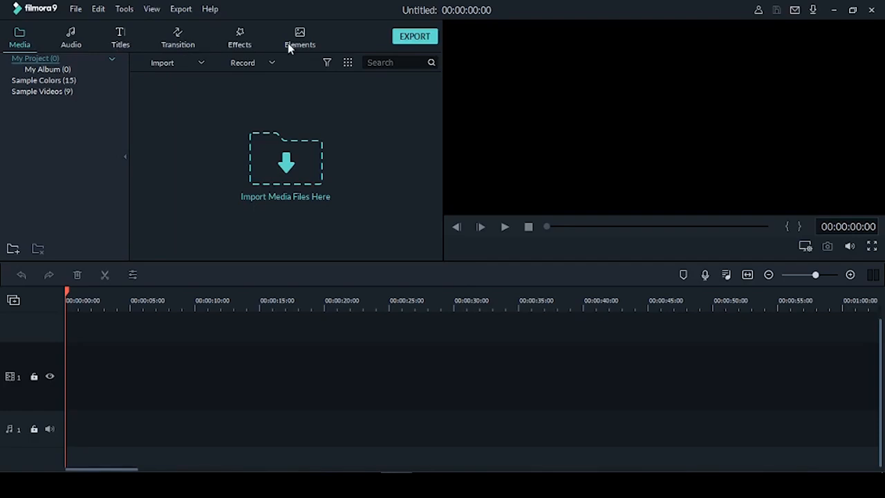
Step: Look through the audio and titles libraries and return to the project's media library
left_click(76, 47)
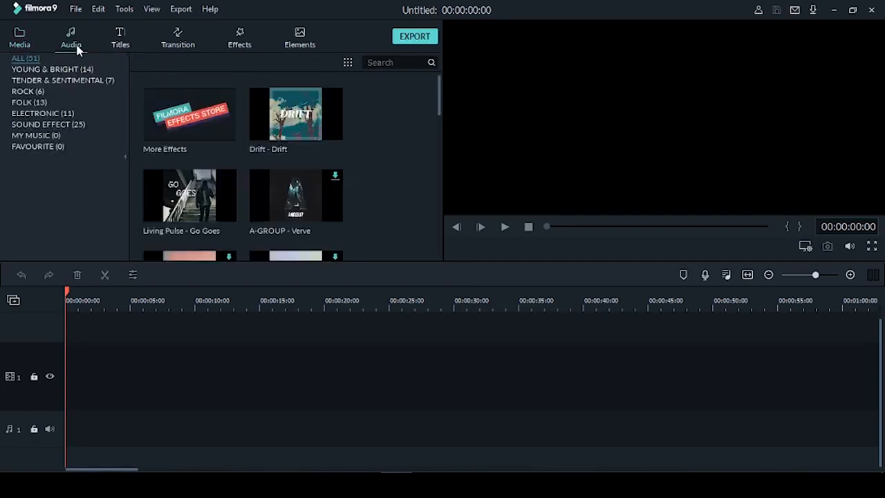
left_click(121, 41)
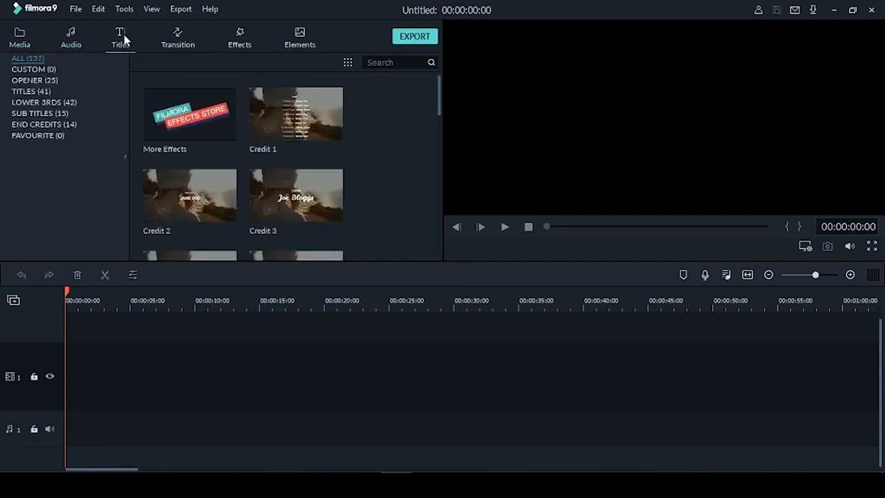
left_click(21, 41)
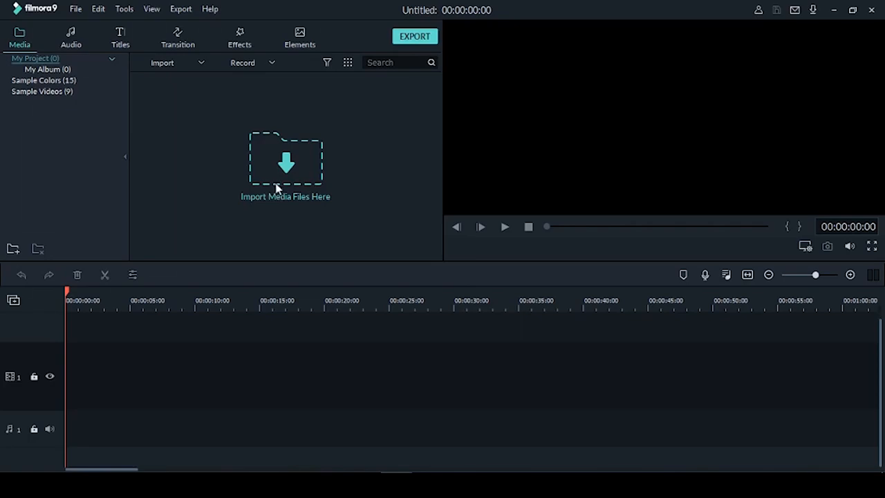
left_click(307, 188)
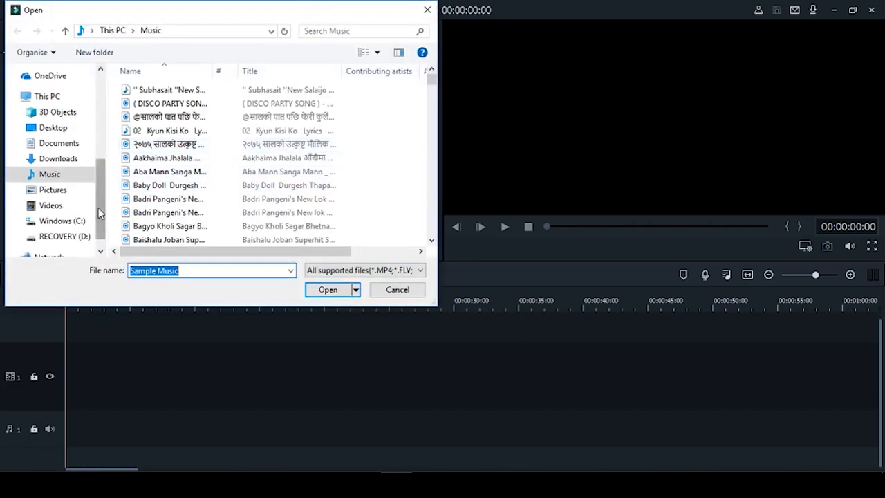
scroll(97, 207, "up", 1)
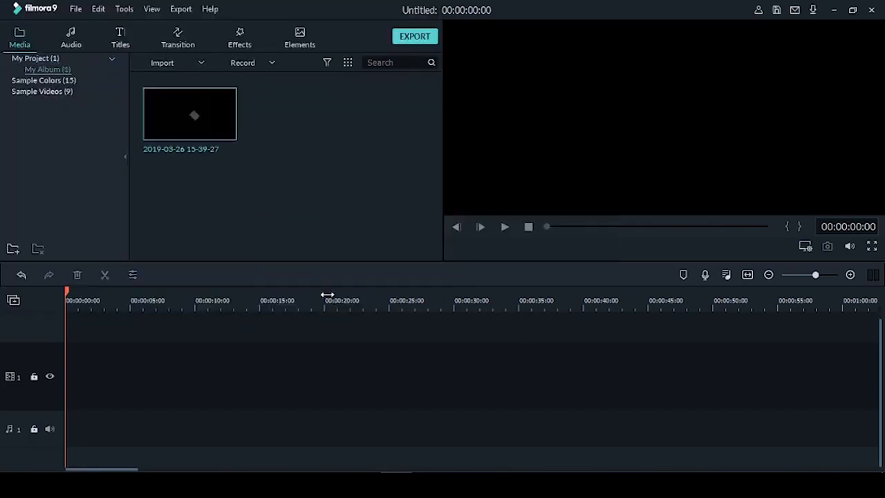
mouse_move(192, 137)
right_click(262, 183)
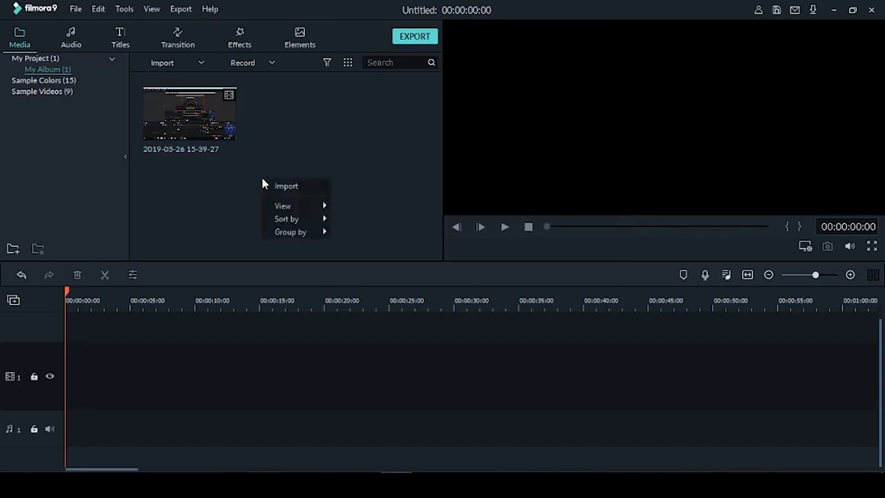
left_click(270, 187)
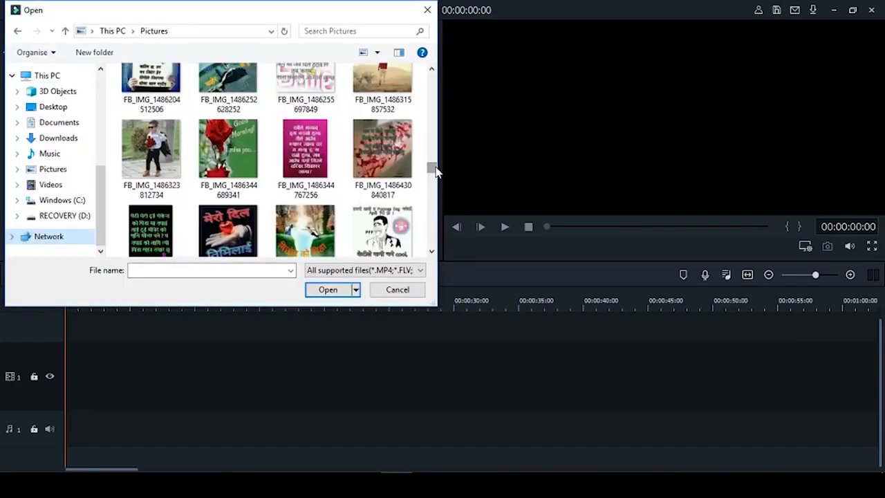
scroll(436, 172, "up", 5)
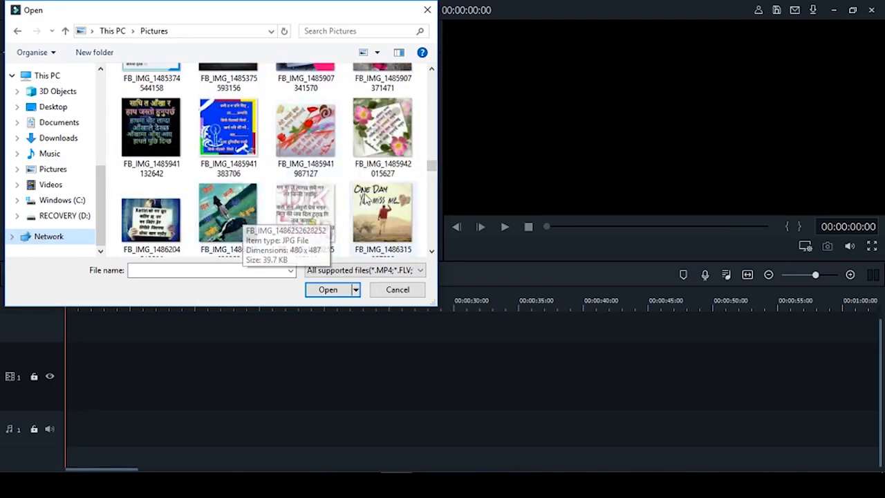
double_click(382, 212)
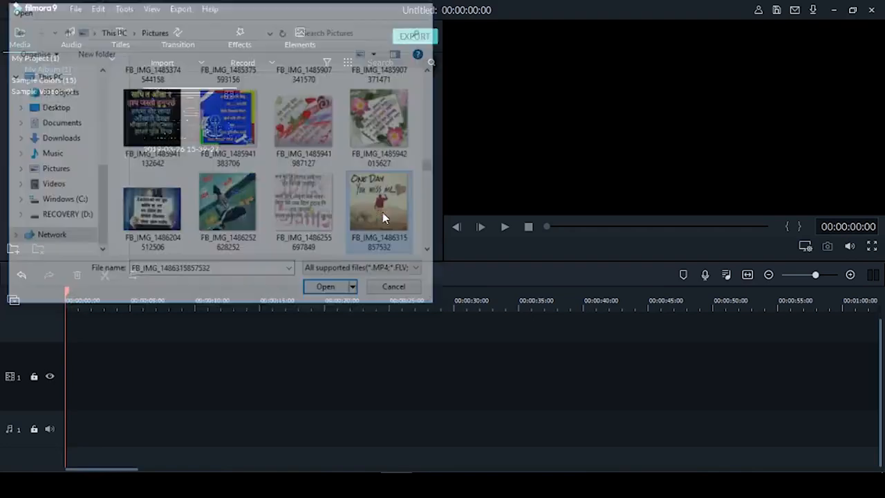
left_click(345, 156)
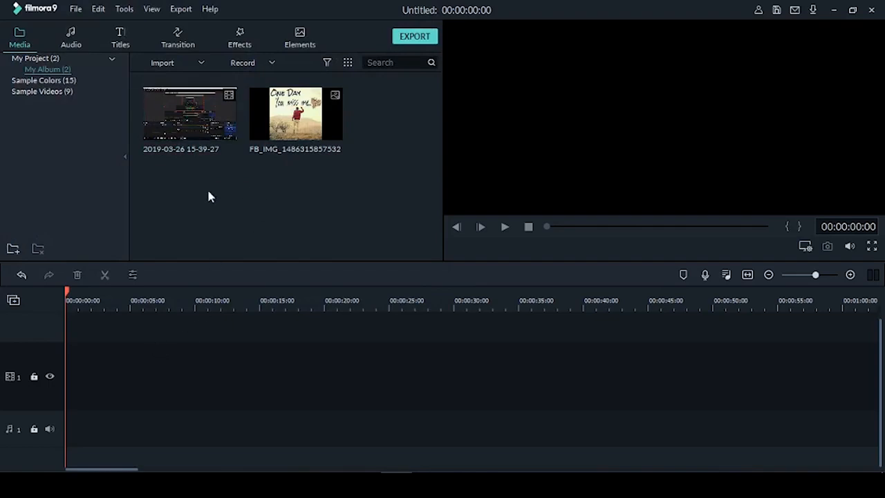
left_click(192, 117)
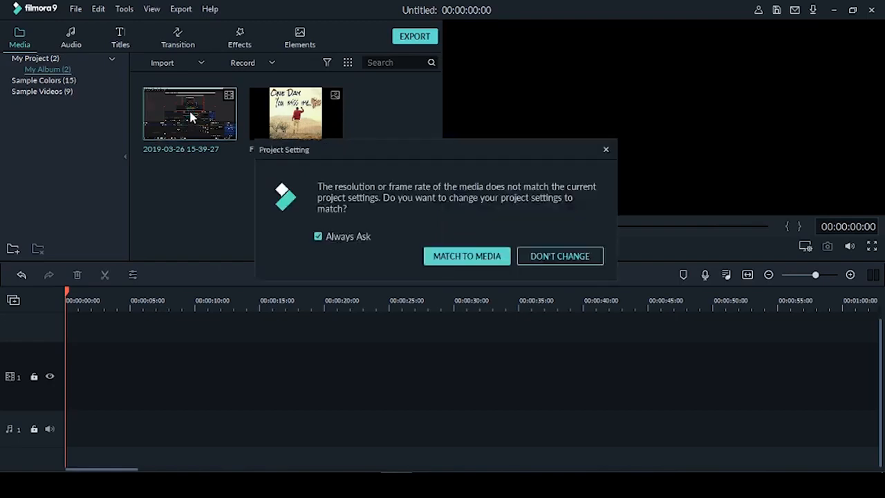
left_click(488, 257)
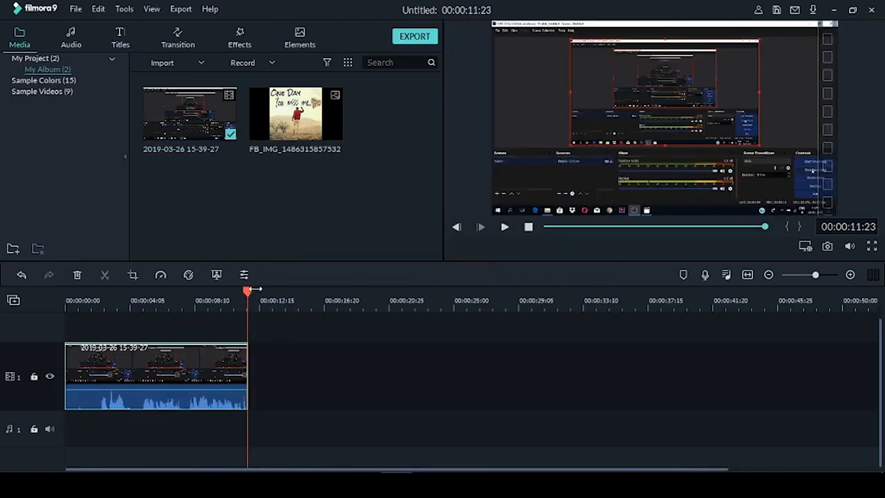
Step: Play the video clip from about 2 seconds, and append the imported image after it on the timeline
left_click_drag(249, 290, 98, 332)
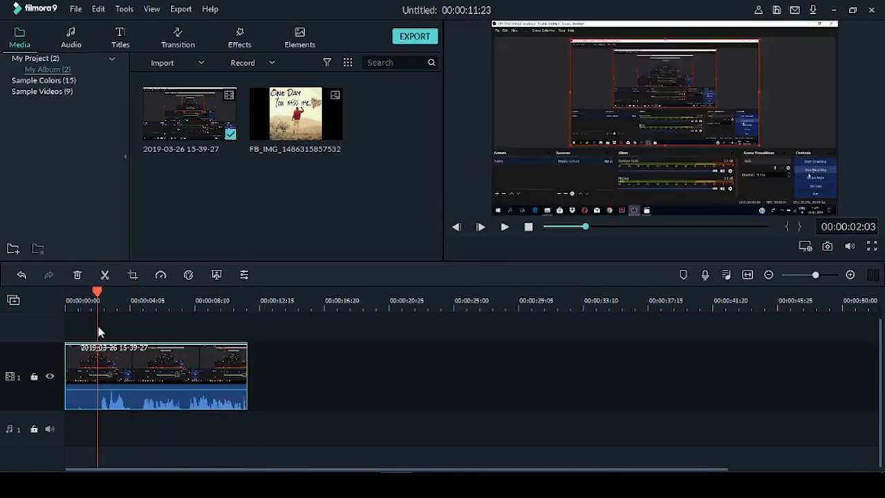
key("space")
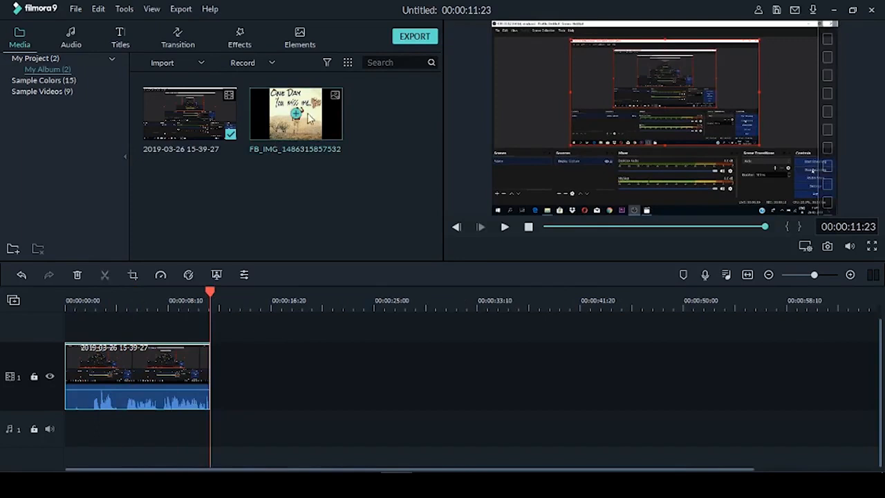
left_click(297, 114)
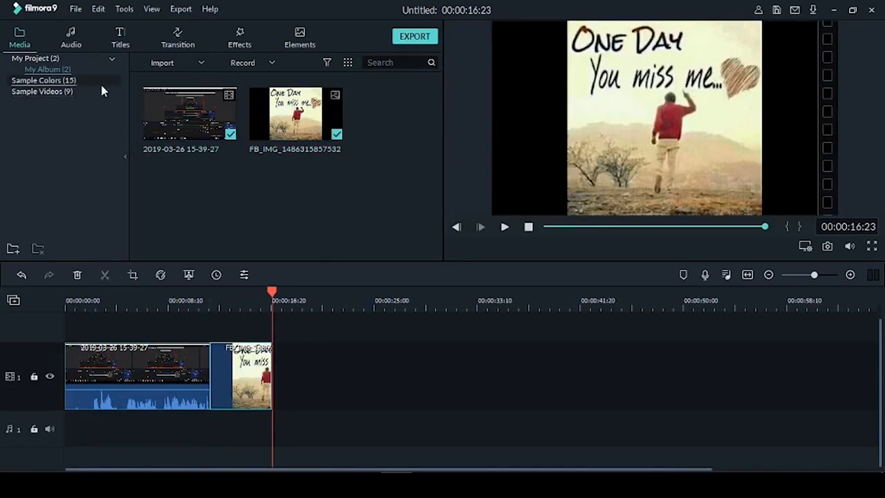
Step: Browse the filter effects, widening the library area and viewing the Lomography, Black & White, Distortion and Common categories
left_click(235, 39)
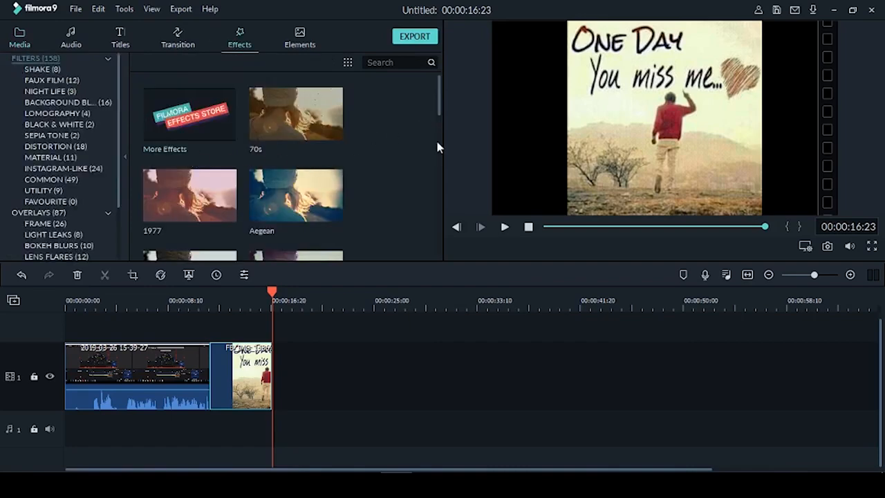
left_click_drag(441, 154, 492, 182)
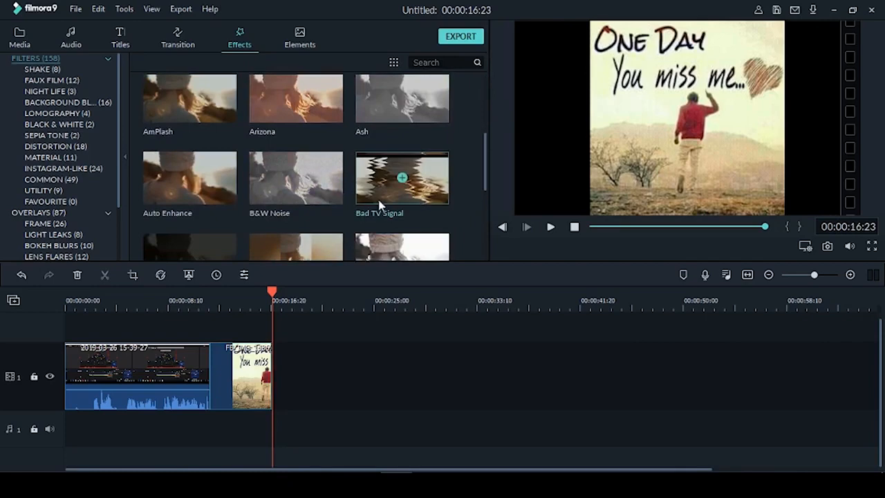
left_click(81, 112)
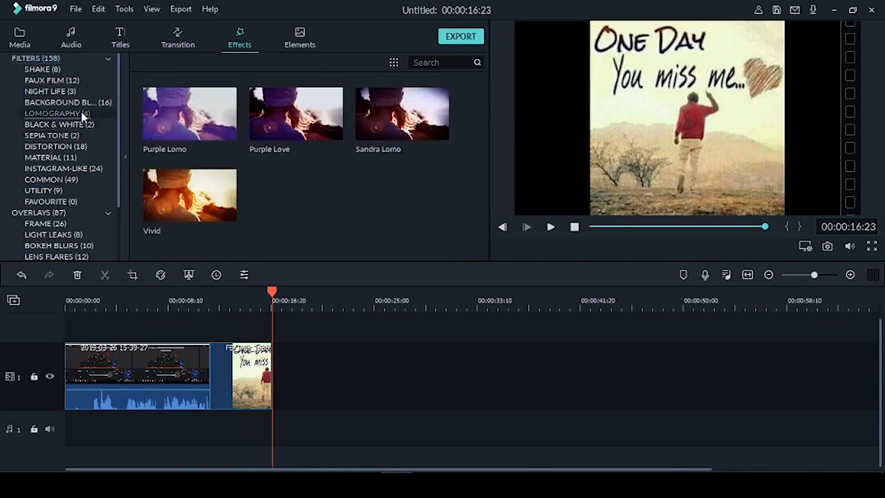
left_click(77, 124)
left_click(76, 146)
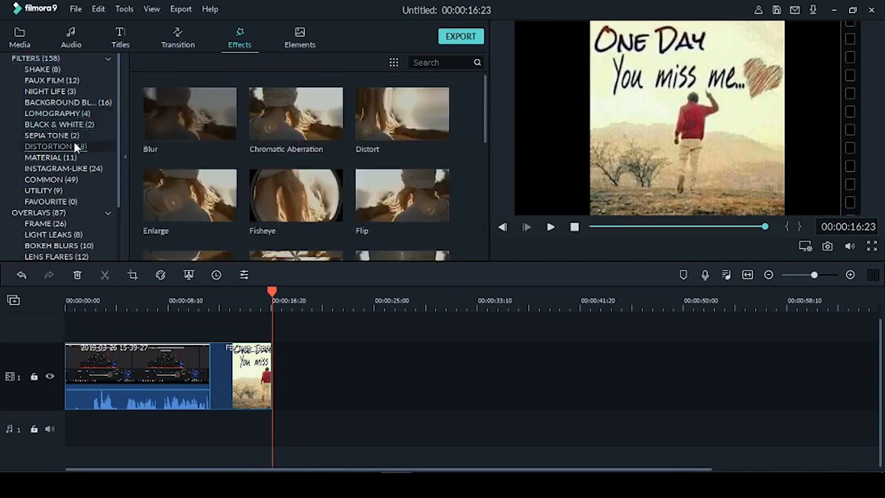
left_click(94, 181)
Step: Apply the Blurry Cross 1 transition to the end of the image clip and play that part of the timeline
left_click(177, 38)
left_click_drag(291, 187, 262, 332)
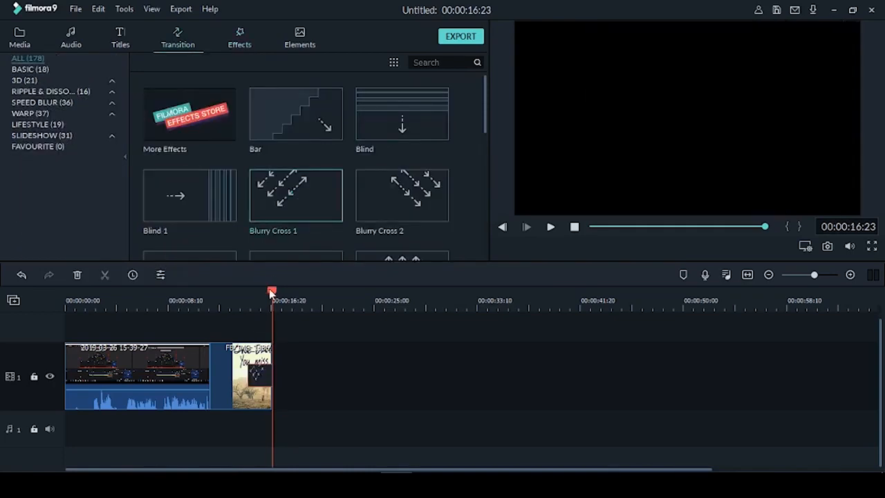
left_click_drag(271, 293, 237, 295)
key("space")
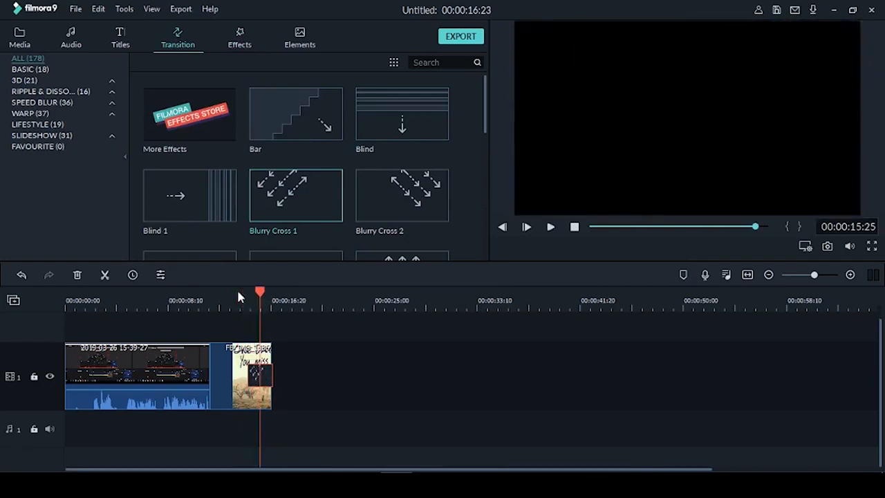
Step: Try out the Badge Element 8 element on a track above the image clip from 00:00:15:25 and remove it again
left_click(309, 45)
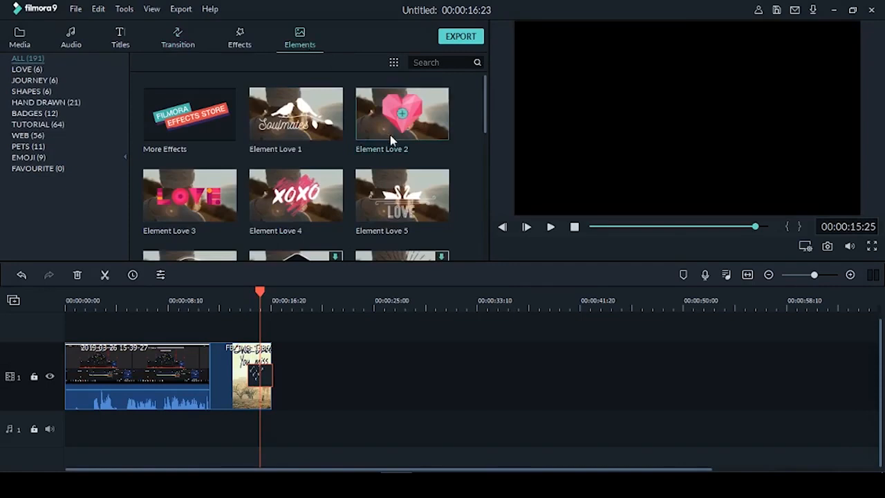
left_click_drag(486, 125, 486, 203)
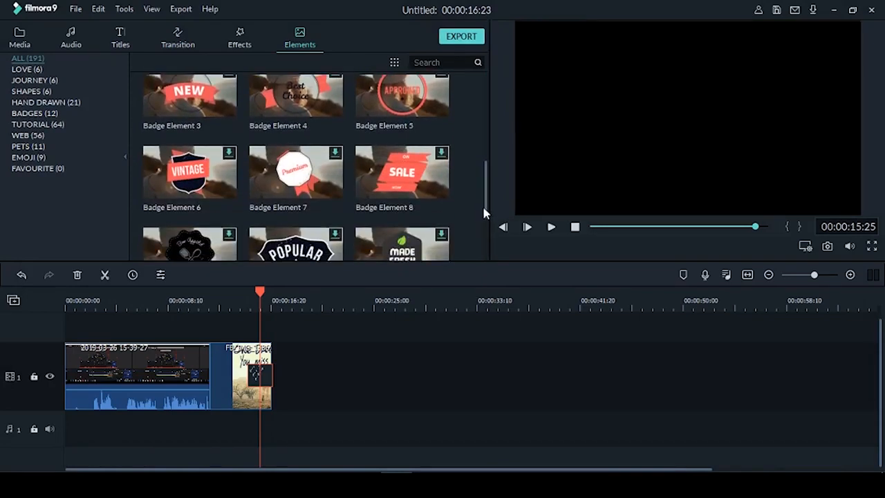
left_click_drag(486, 216, 487, 244)
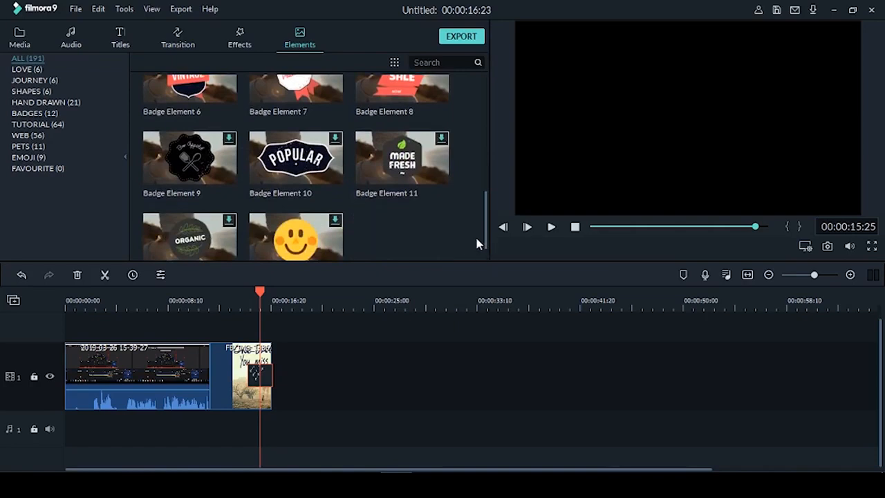
left_click_drag(485, 242, 482, 215)
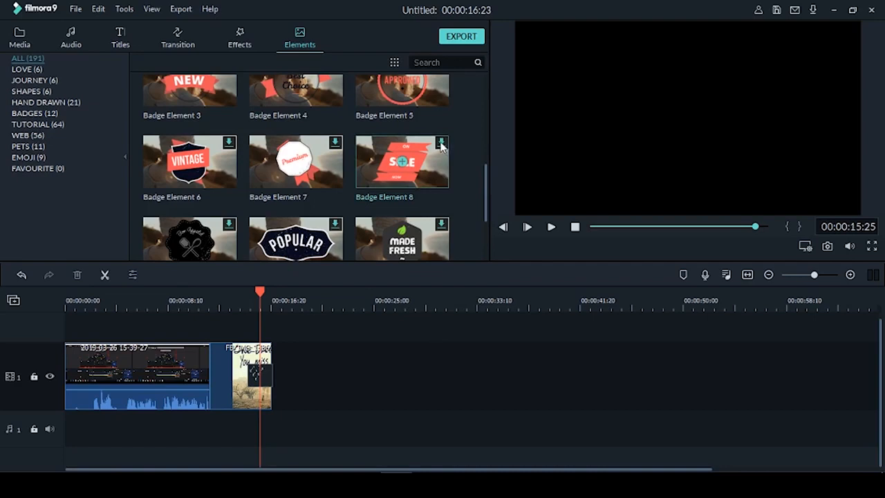
left_click(402, 165)
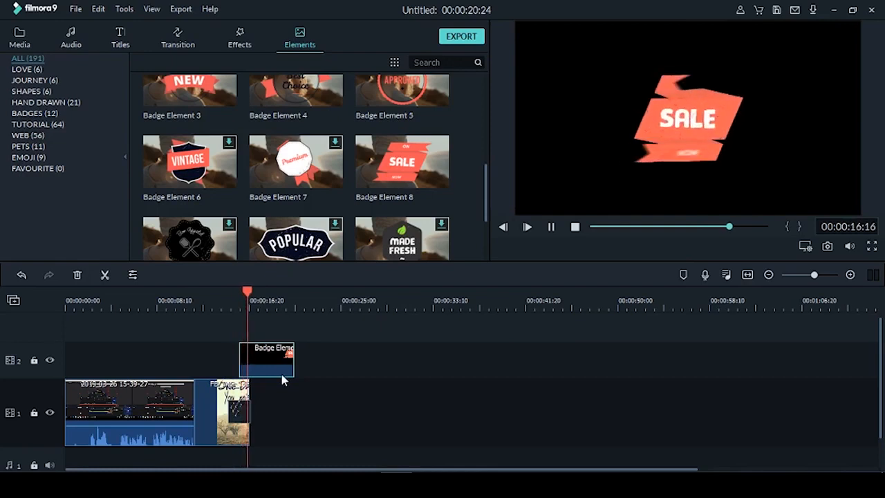
key("space")
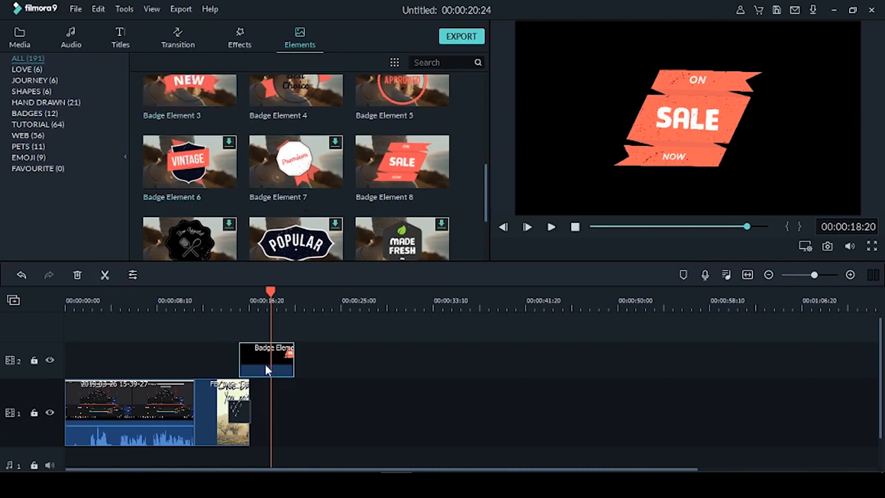
key("Delete")
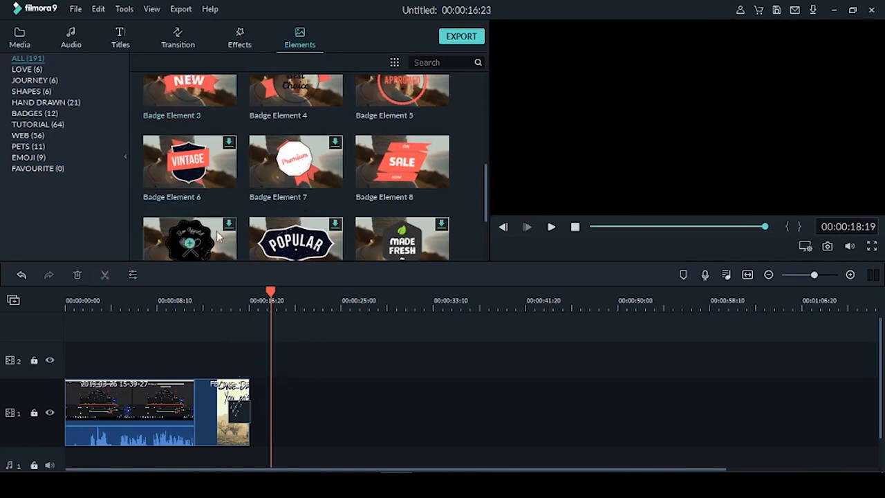
Step: Download the Title 23 title and place it on the second video track at 00:00:15:03
left_click(231, 303)
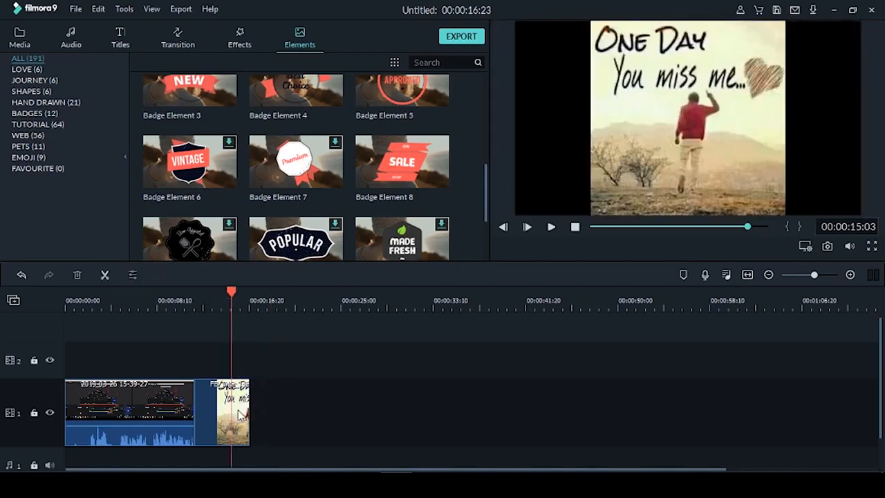
left_click(122, 39)
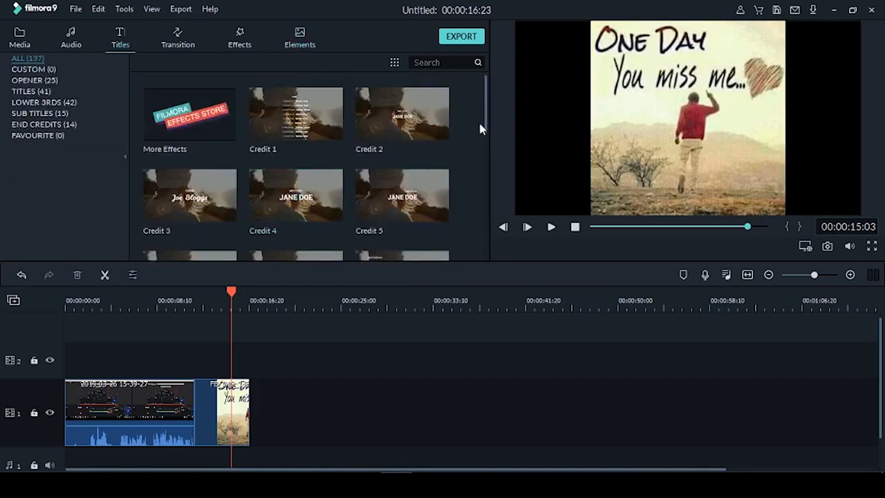
left_click_drag(485, 124, 493, 230)
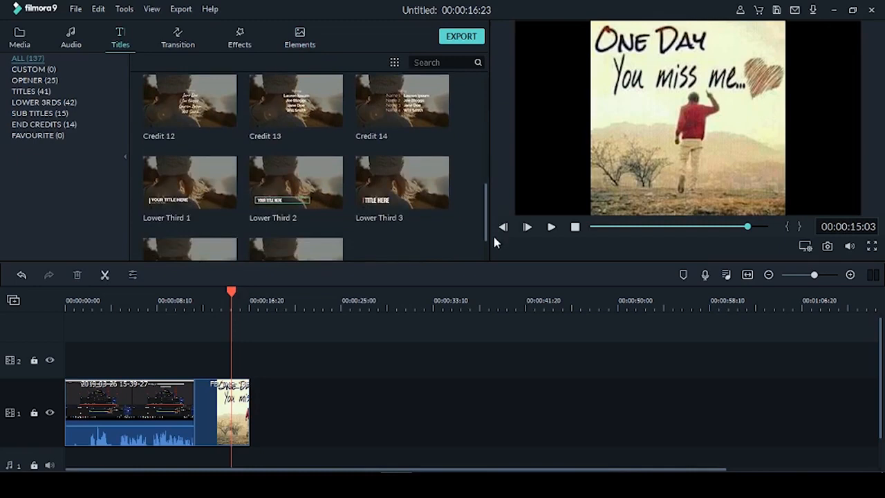
left_click_drag(489, 234, 488, 254)
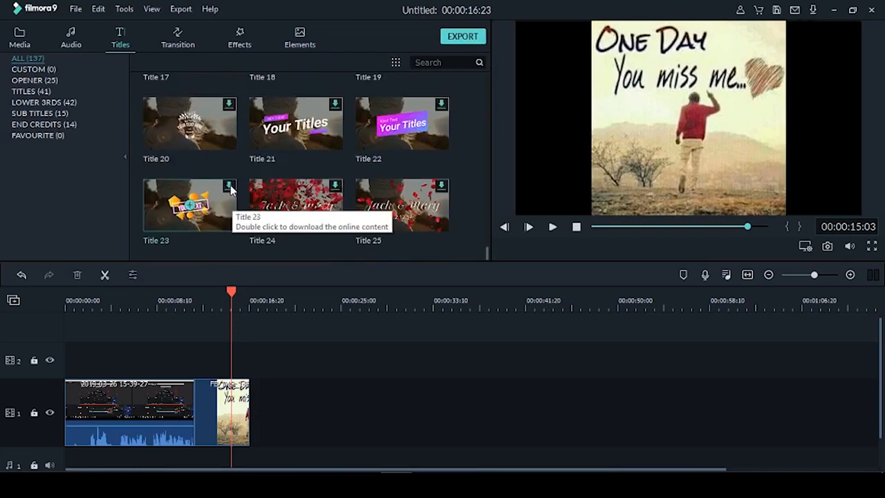
double_click(193, 209)
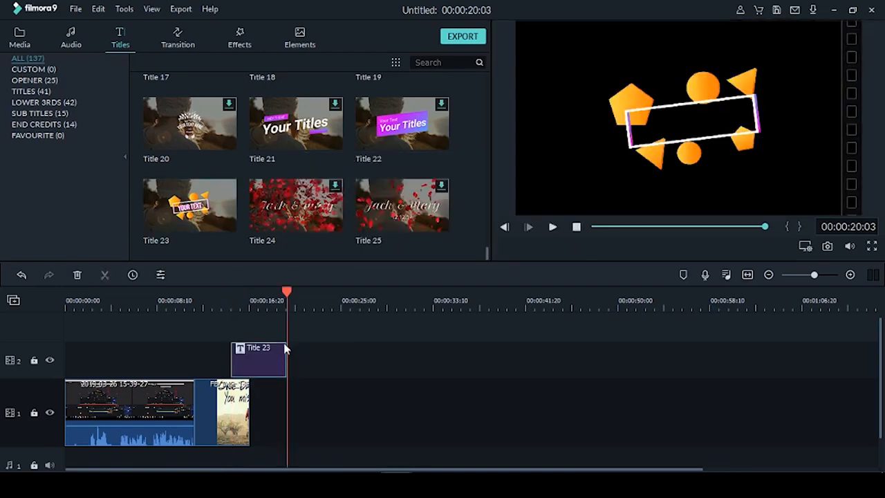
Step: Replace the Title 23 placeholder text with "Uttar", select the Text style 4 preset, and confirm the text edit
left_click_drag(287, 296, 262, 292)
left_click(675, 126)
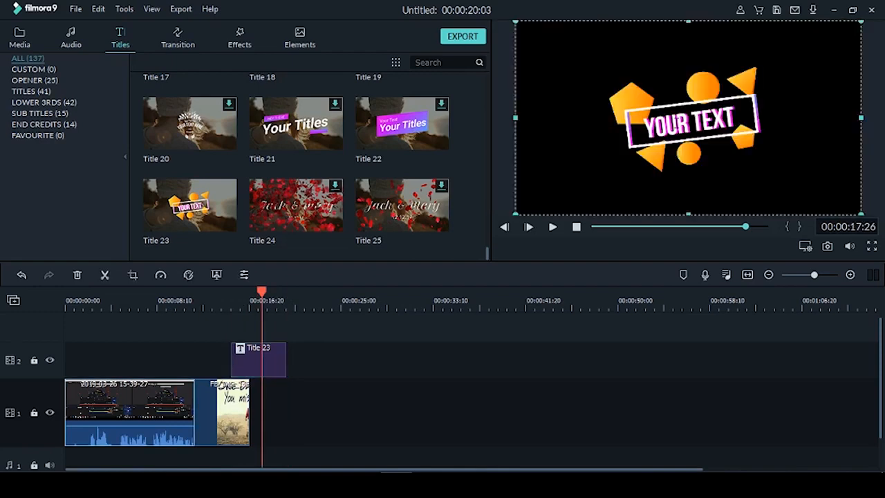
double_click(678, 126)
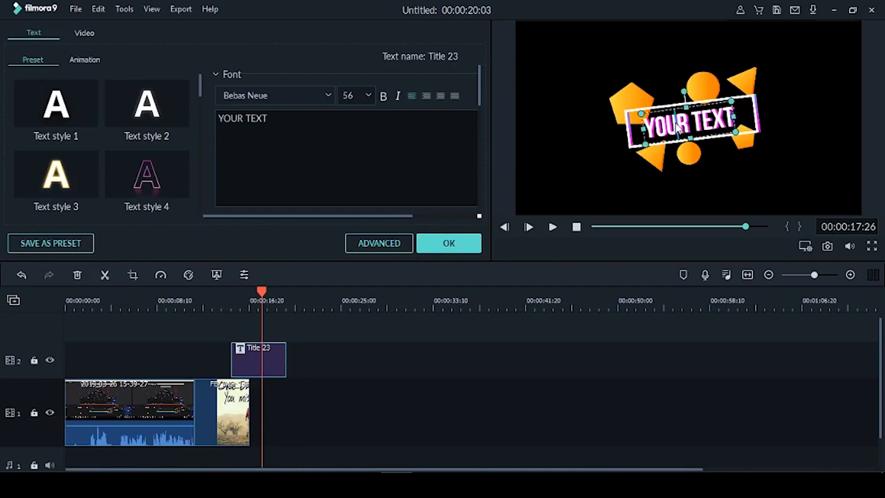
double_click(677, 127)
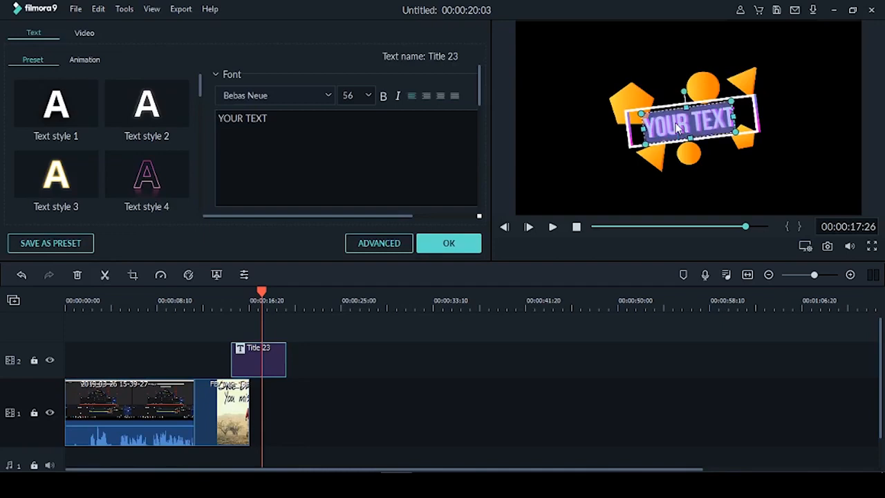
type("Uttar")
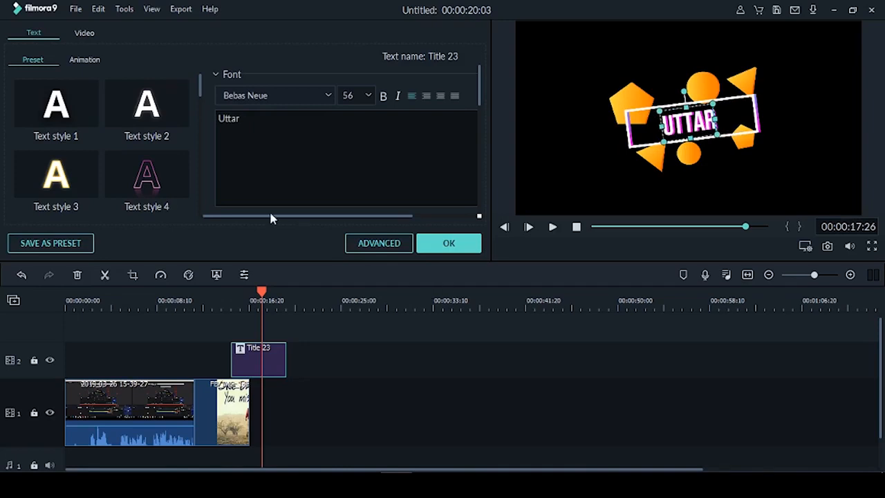
left_click(151, 188)
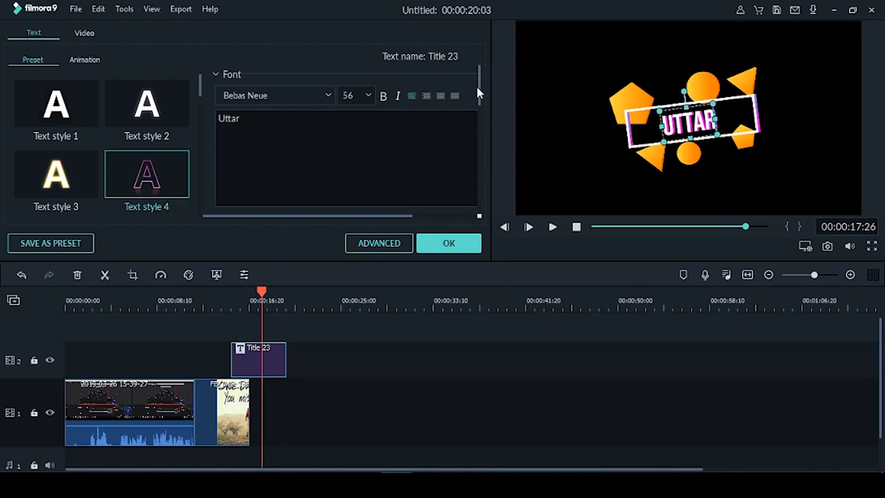
left_click(426, 244)
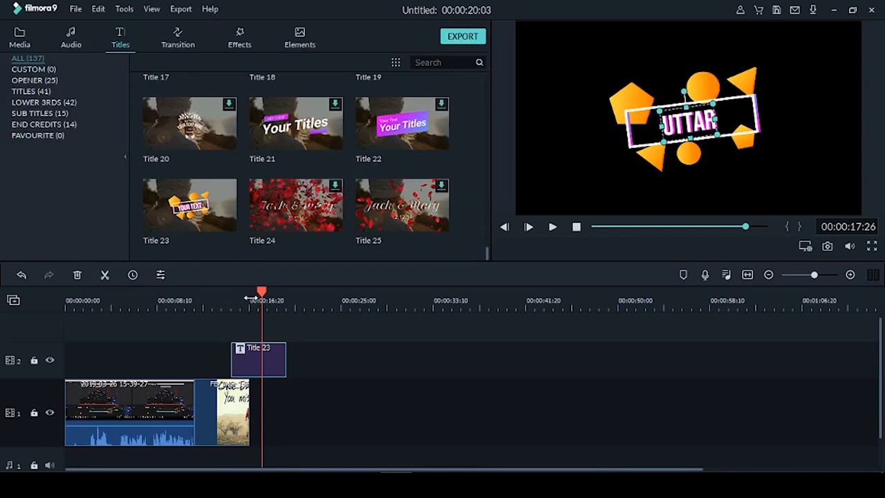
Step: Try zooming the timeline scale out and in, and return the playhead to the start of the project
left_click_drag(242, 296, 172, 337)
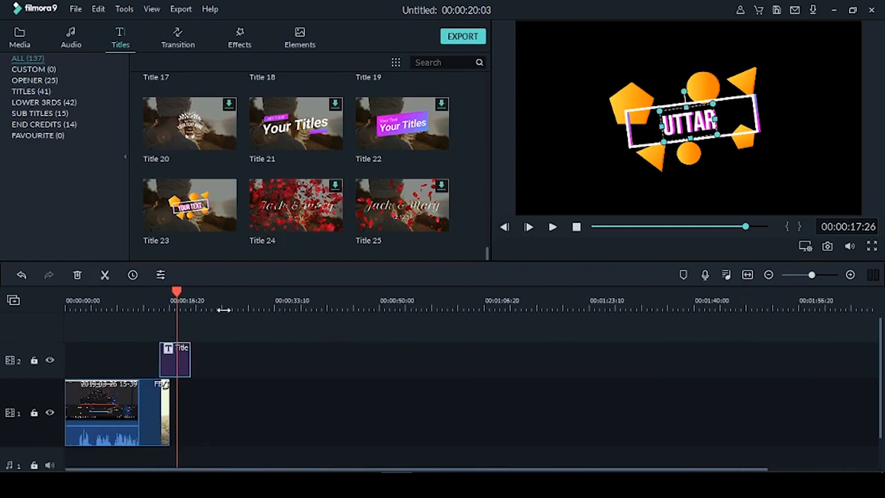
left_click_drag(225, 309, 198, 299)
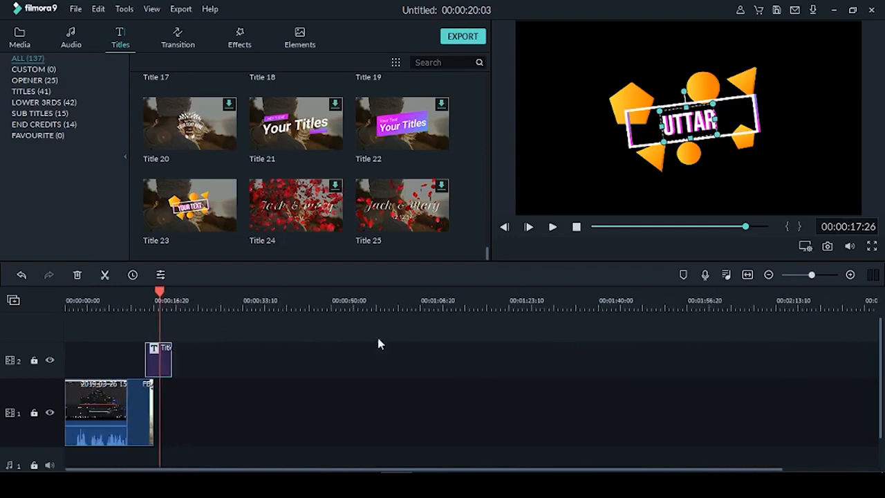
left_click(769, 275)
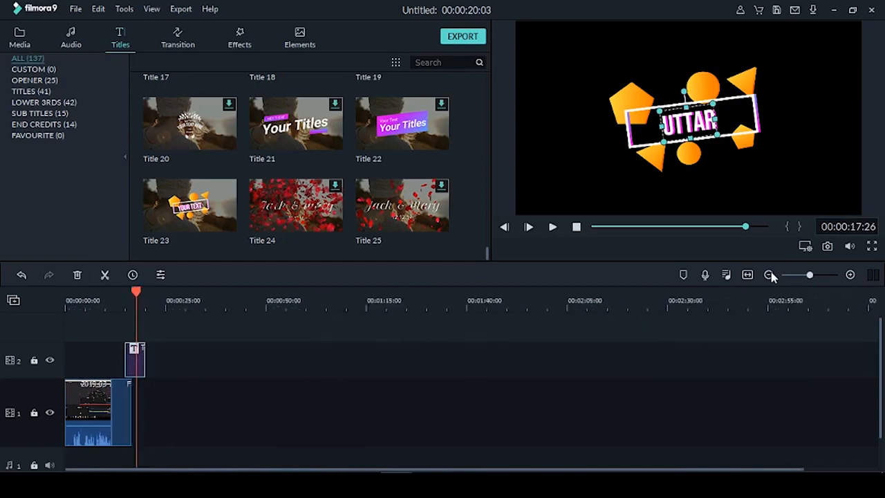
left_click(850, 276)
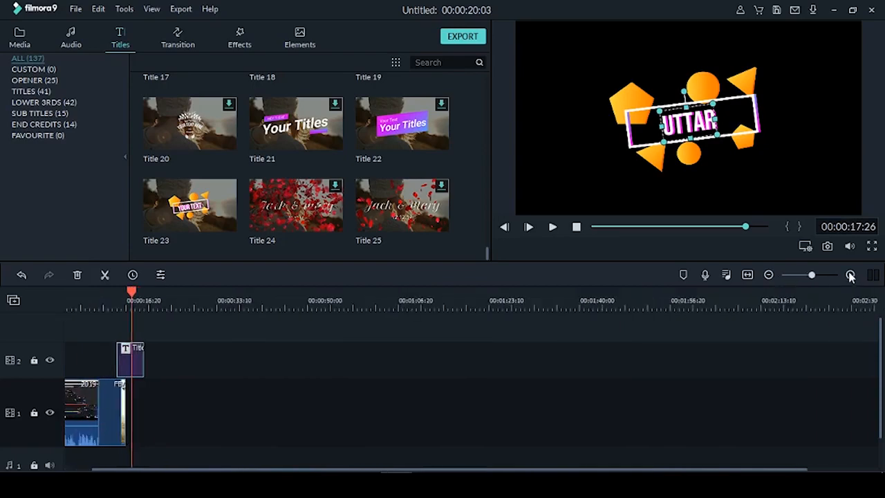
left_click(767, 275)
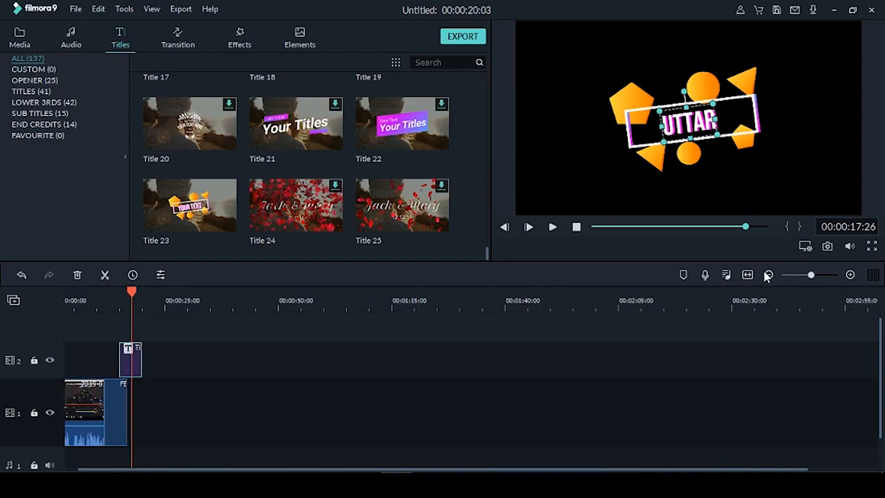
key("Home")
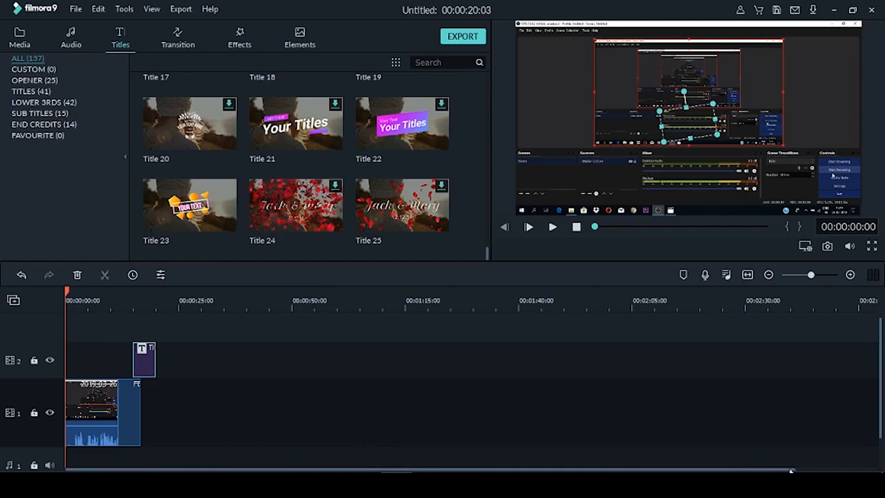
Step: Browse the title templates in the Lower 3rds and Opener categories
left_click(31, 107)
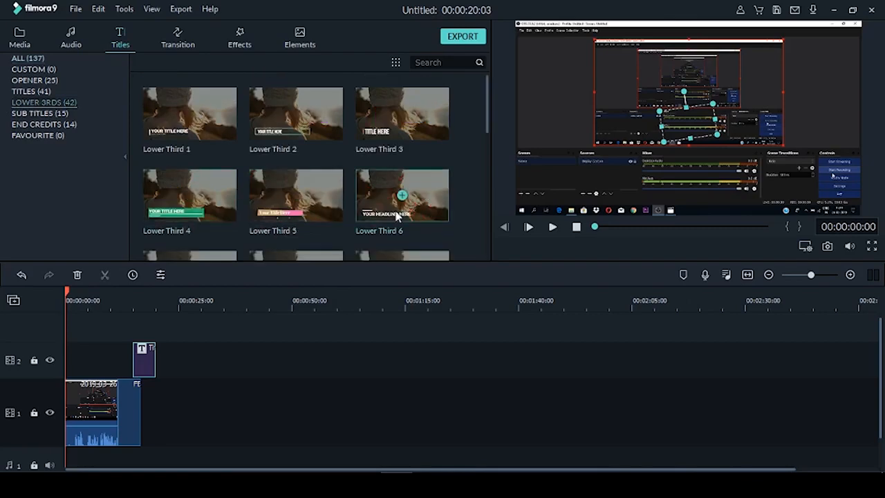
mouse_move(491, 131)
left_mouse_down()
mouse_move(488, 243)
mouse_move(484, 134)
left_mouse_up()
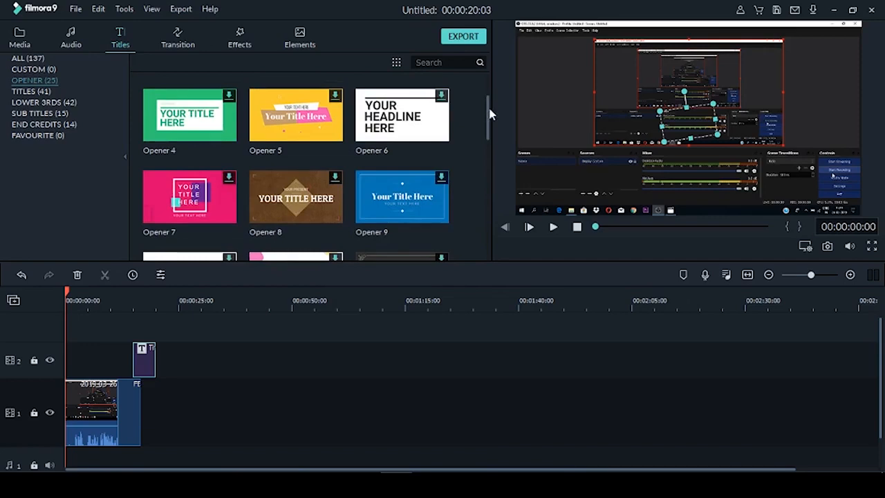
left_click_drag(489, 114, 488, 88)
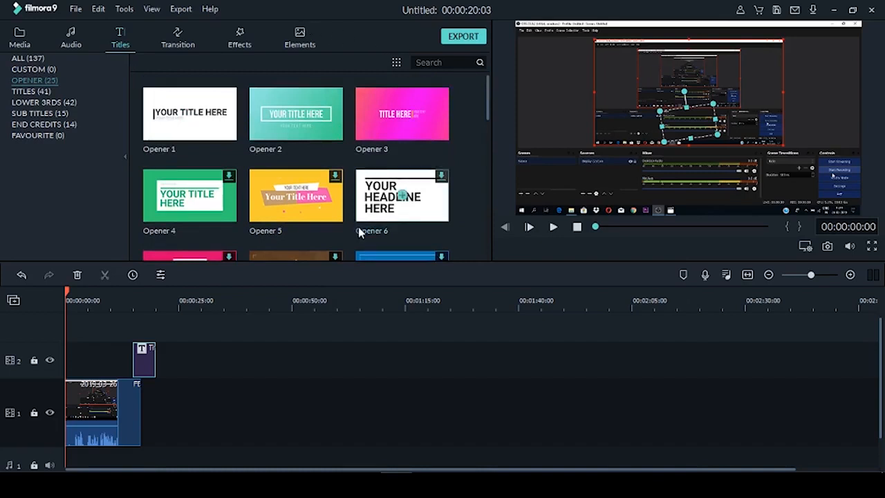
Step: Play the edited title on the timeline from about 00:00:16:25 and pause it
left_click(141, 295)
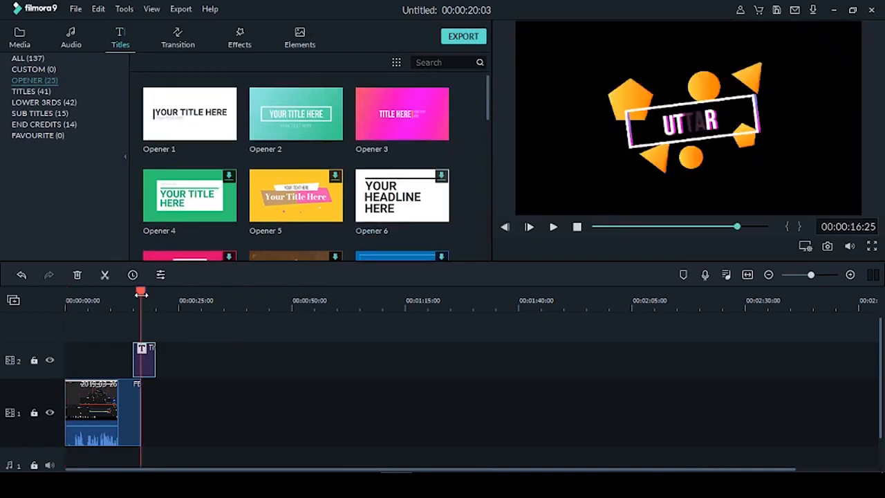
key("space")
key("space")
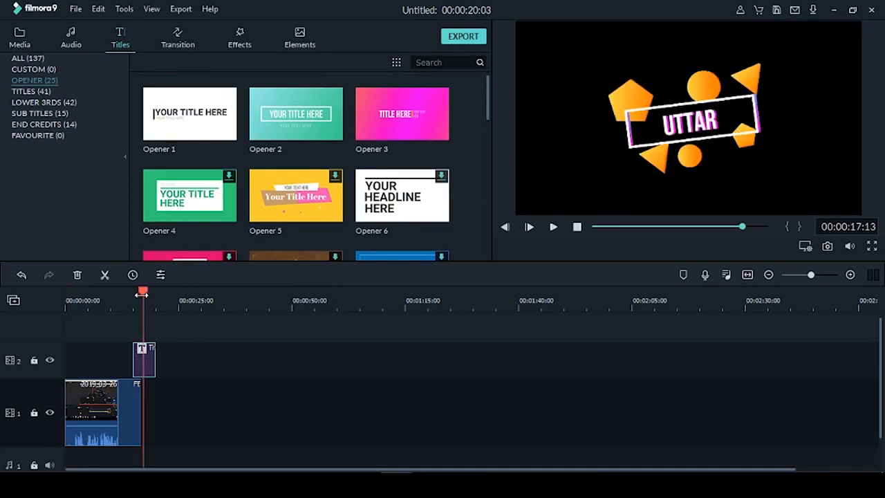
Step: Browse the audio library, then import the 3D Audio Dilbar song into the project media and place it on the audio track
left_click(71, 38)
left_click_drag(486, 97, 486, 257)
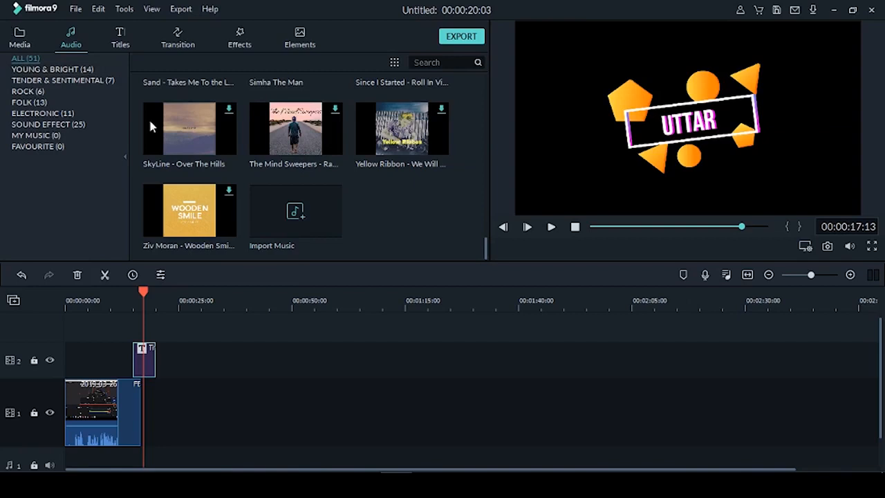
left_click(33, 36)
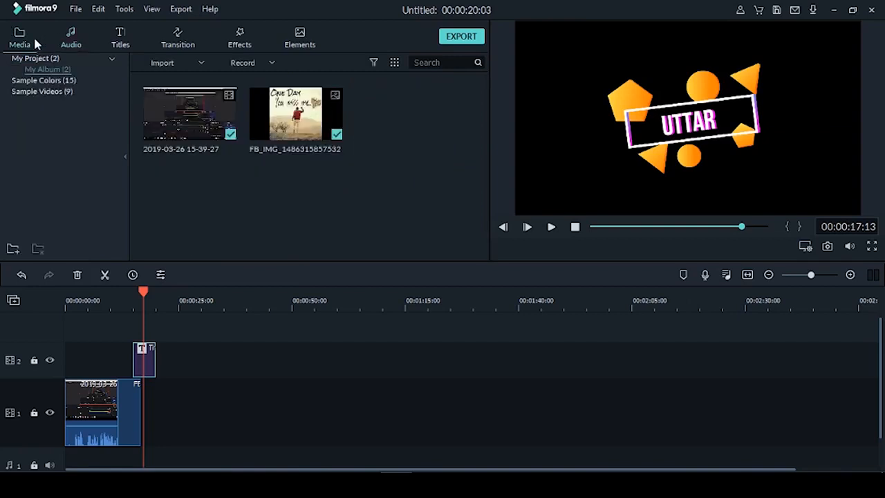
right_click(313, 215)
left_click(334, 225)
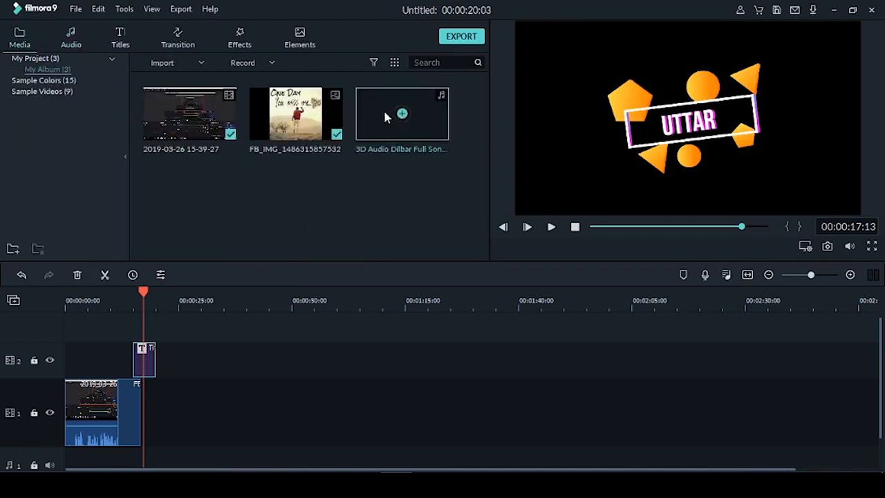
left_click_drag(385, 118, 287, 374)
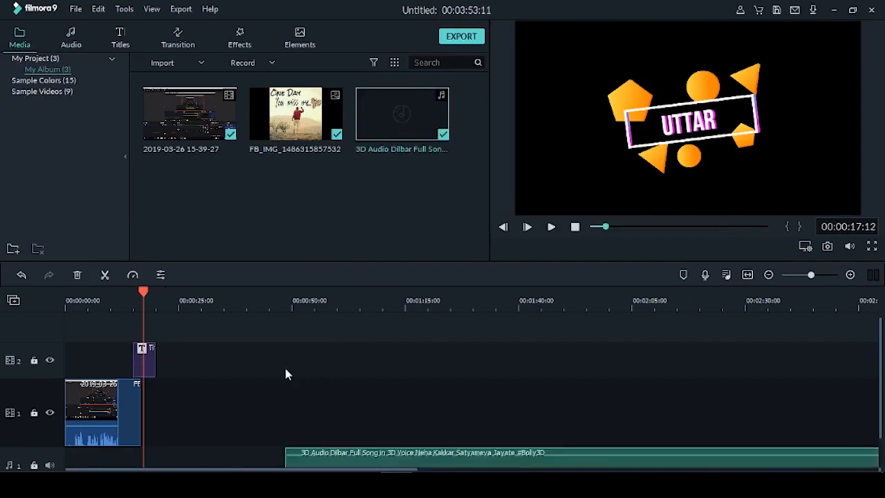
Step: Enlarge the timeline area and move the song clip to the start of the audio track
left_click(227, 465)
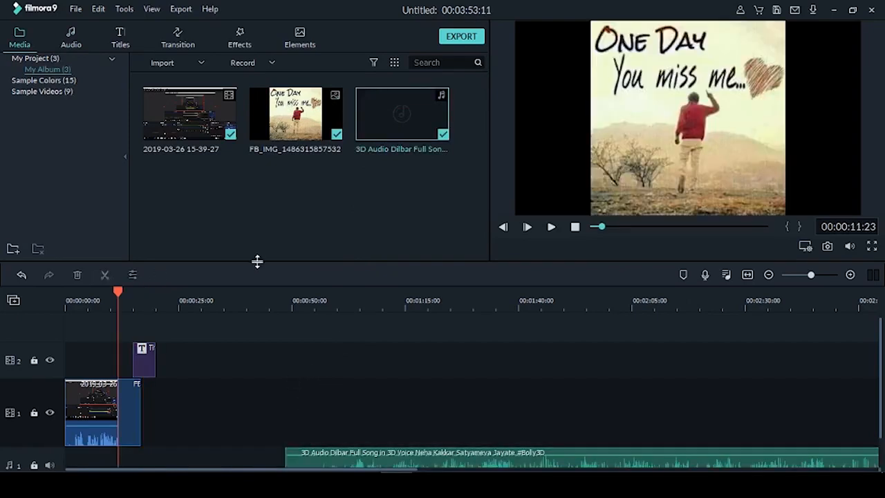
left_click_drag(256, 261, 269, 201)
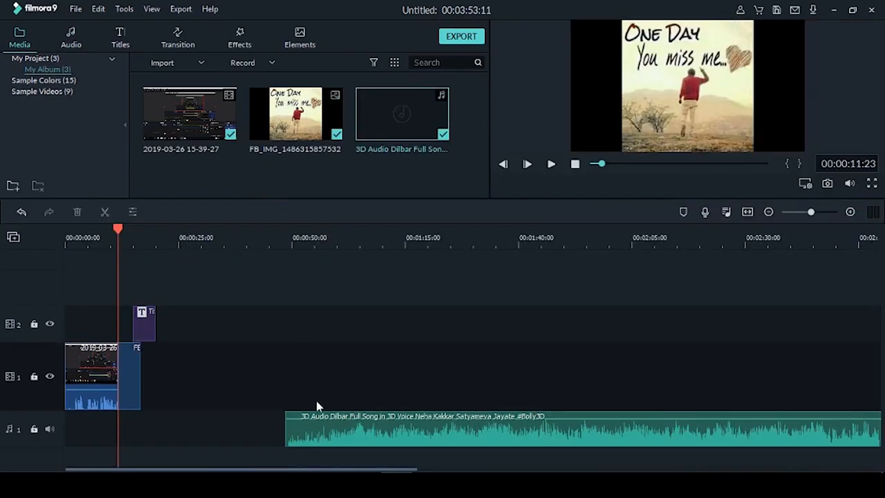
left_click(326, 440)
left_click_drag(316, 436, 92, 444)
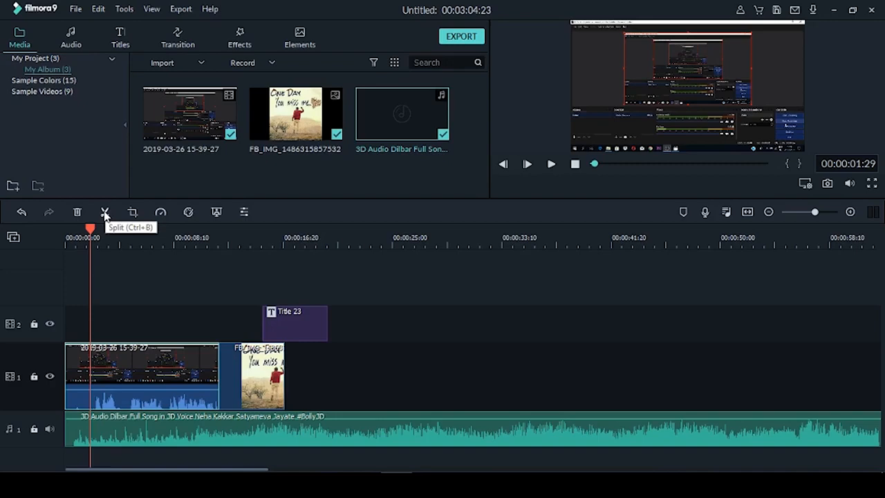
left_click(105, 212)
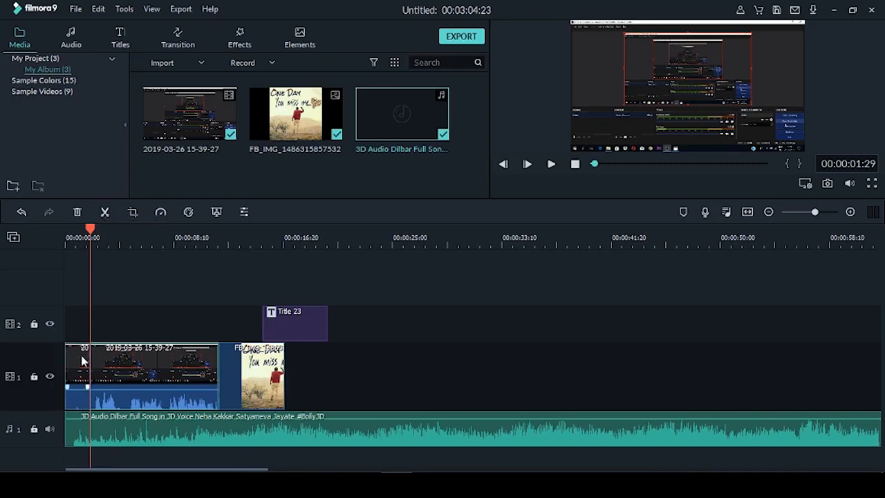
left_click(97, 374)
left_click(71, 379)
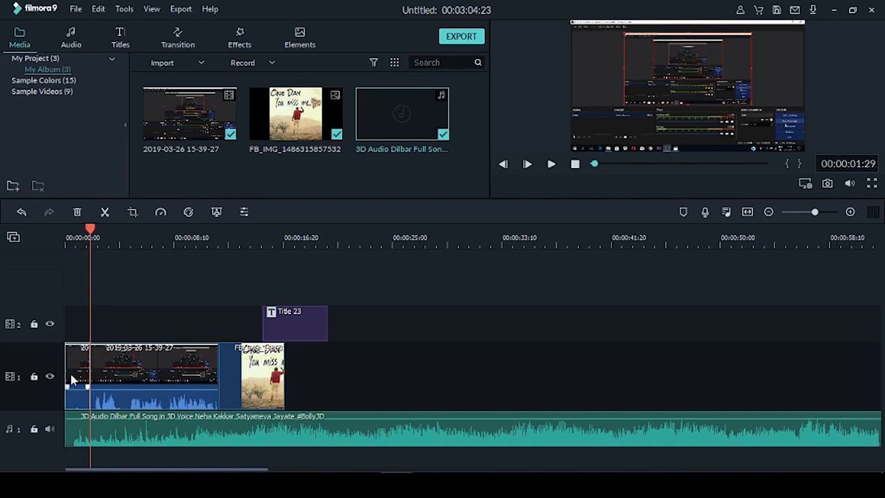
key("Delete")
left_click(72, 378)
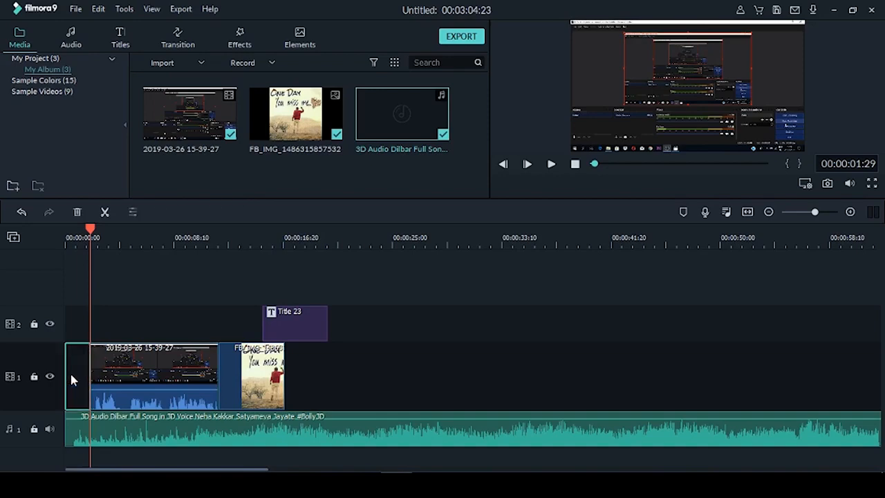
right_click(80, 377)
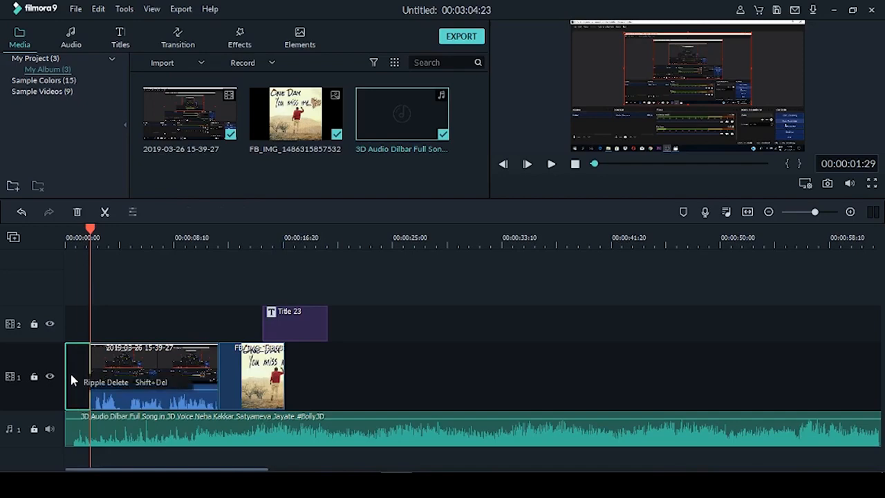
left_click(95, 386)
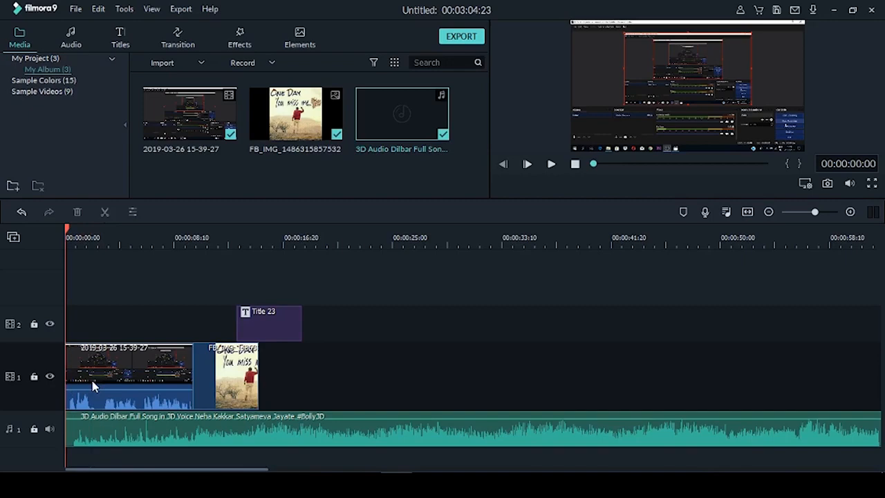
left_click(95, 386)
left_click(99, 239)
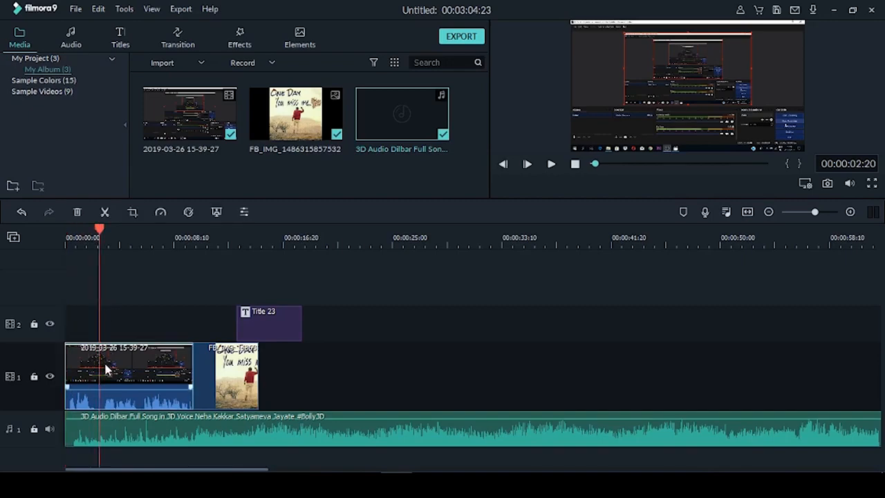
left_click(104, 213)
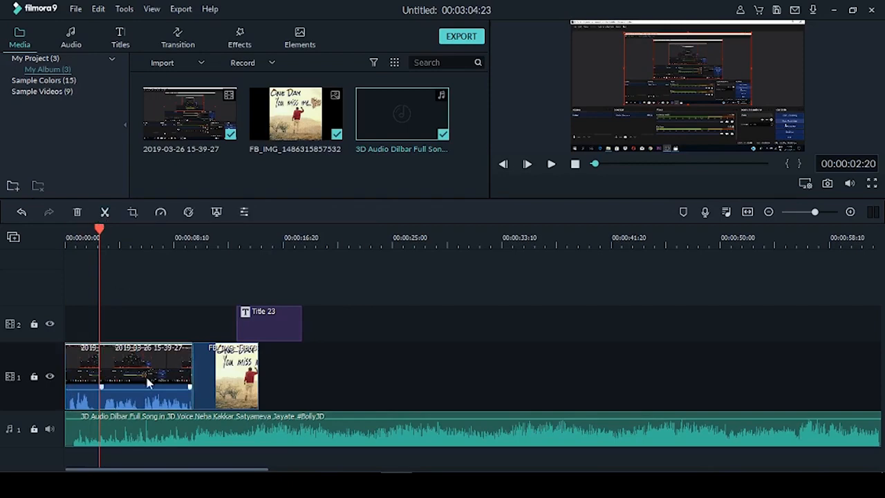
left_click(77, 212)
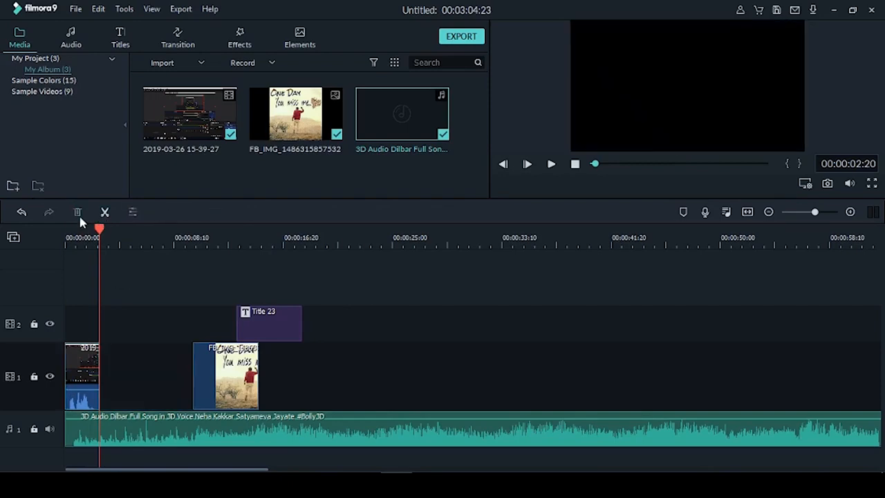
left_click(153, 391)
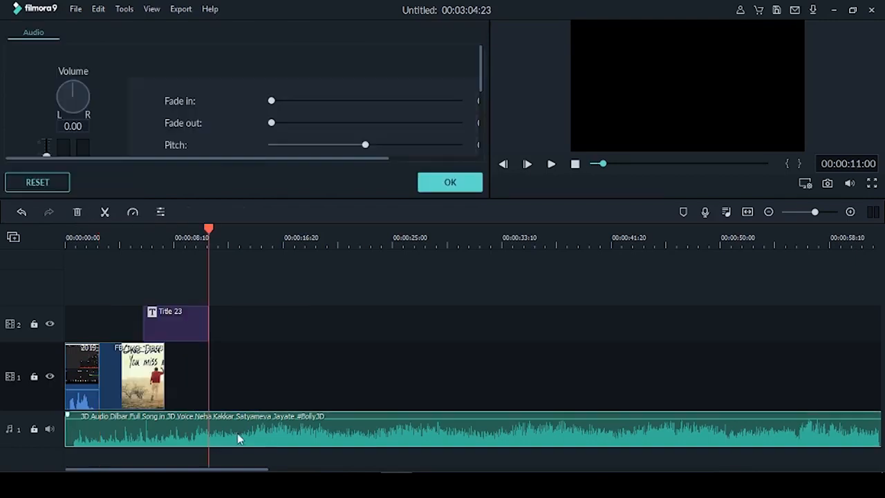
Step: Split the song at 00:00:11:00, where the title clip ends, and delete the remaining audio
key("ctrl+b")
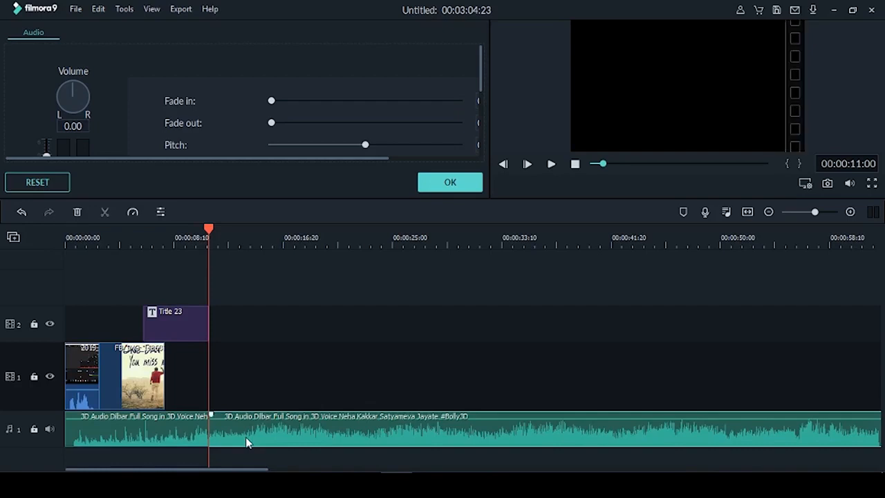
key("Delete")
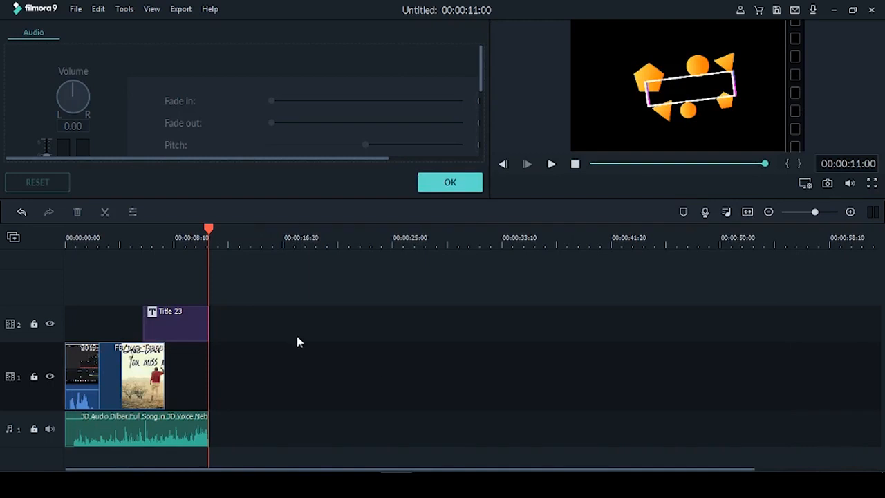
left_click_drag(209, 230, 217, 281)
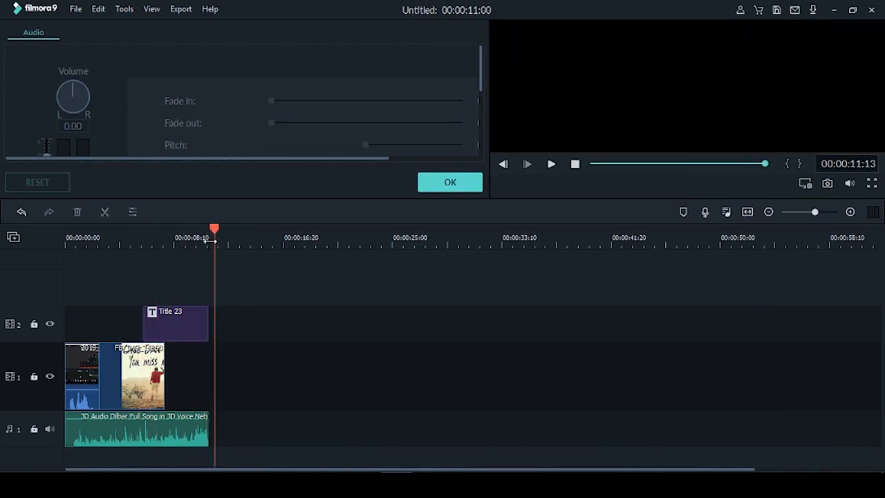
left_click_drag(213, 238, 201, 274)
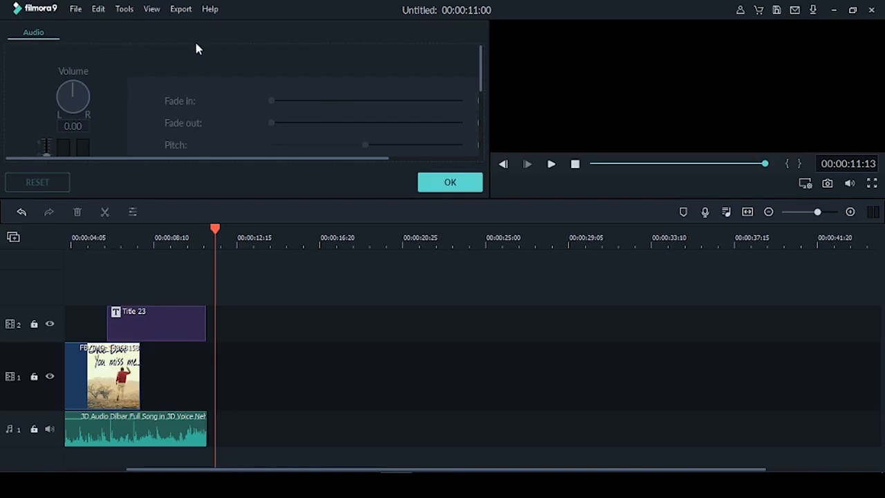
Step: Open the video export window and review the Device, YouTube, Vimeo and Local export options
left_click(179, 9)
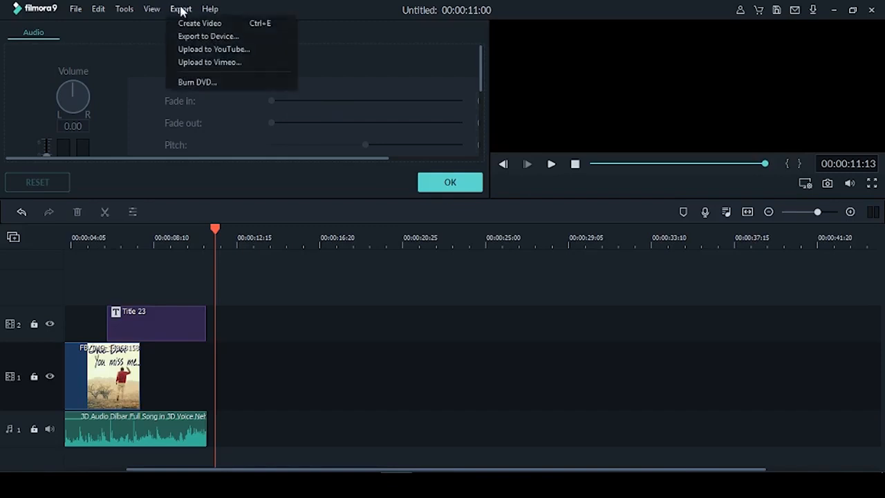
left_click(185, 26)
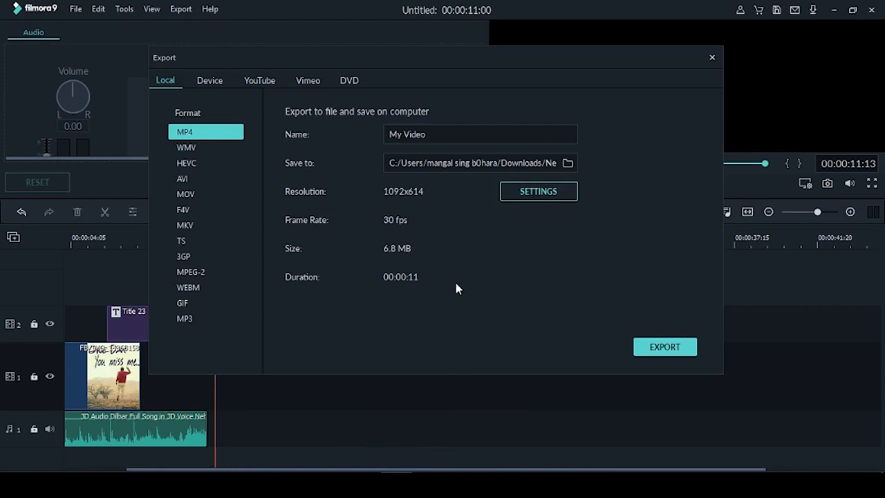
left_click(211, 83)
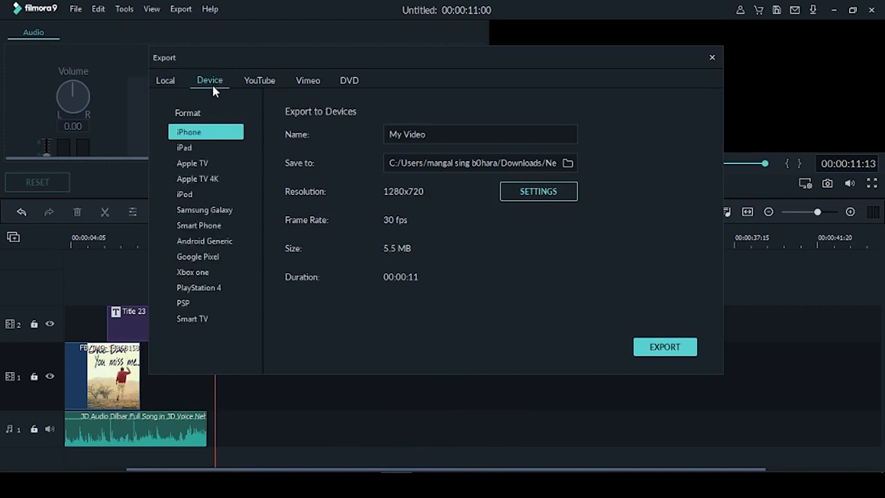
left_click(263, 82)
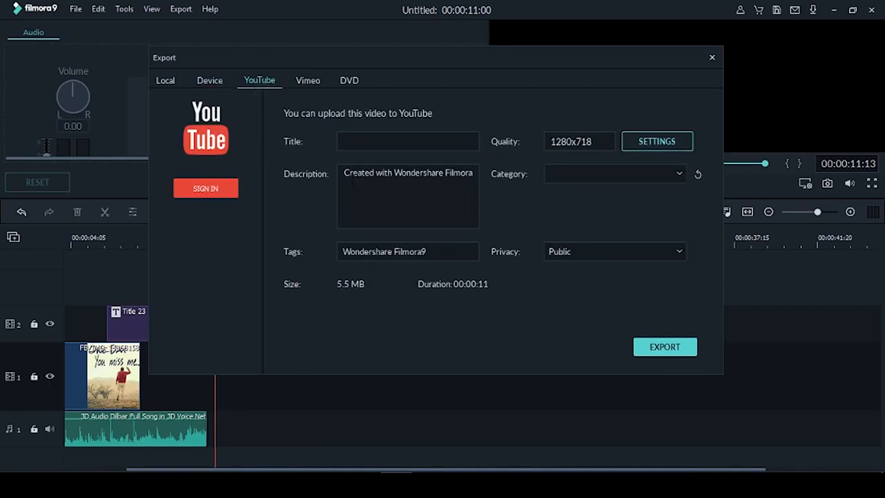
left_click(305, 83)
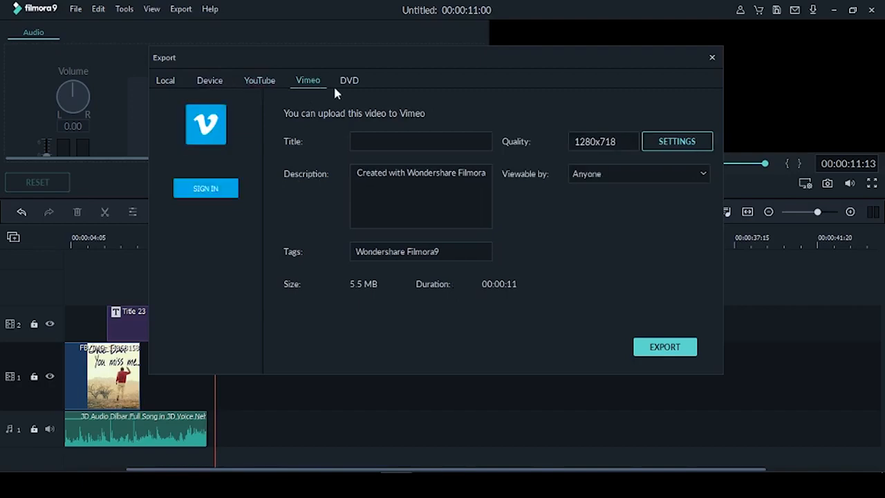
left_click(205, 84)
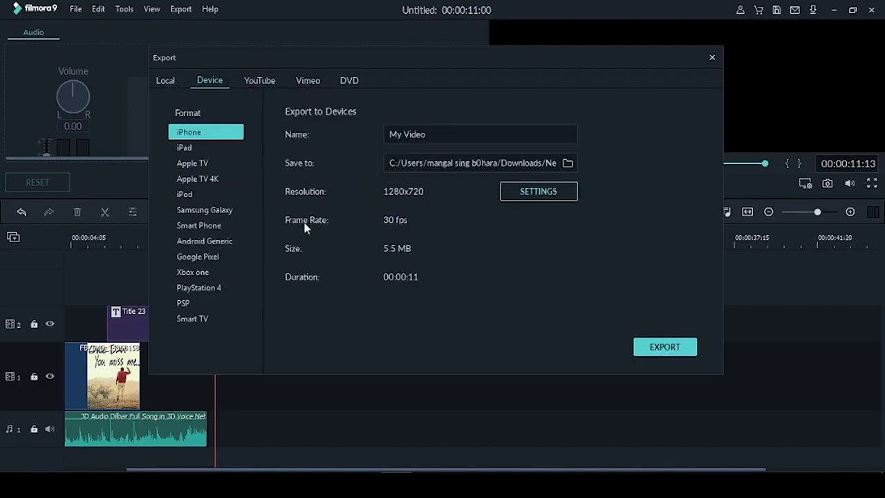
left_click(169, 80)
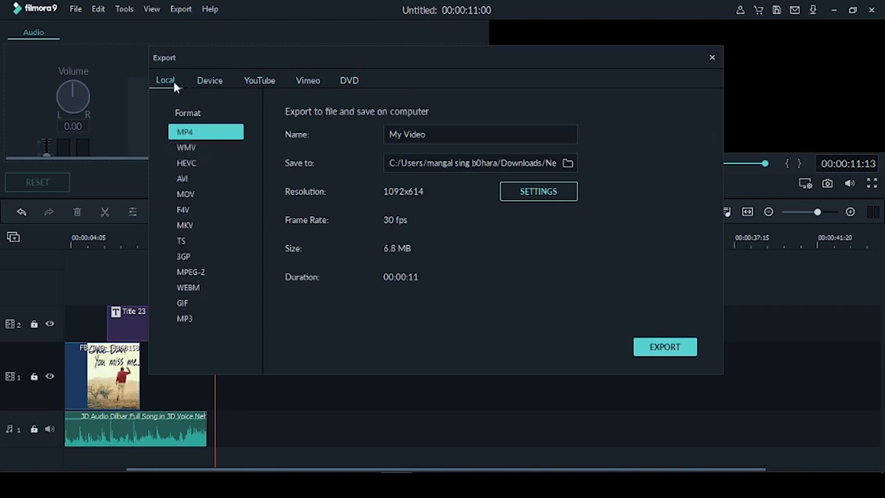
left_click(205, 82)
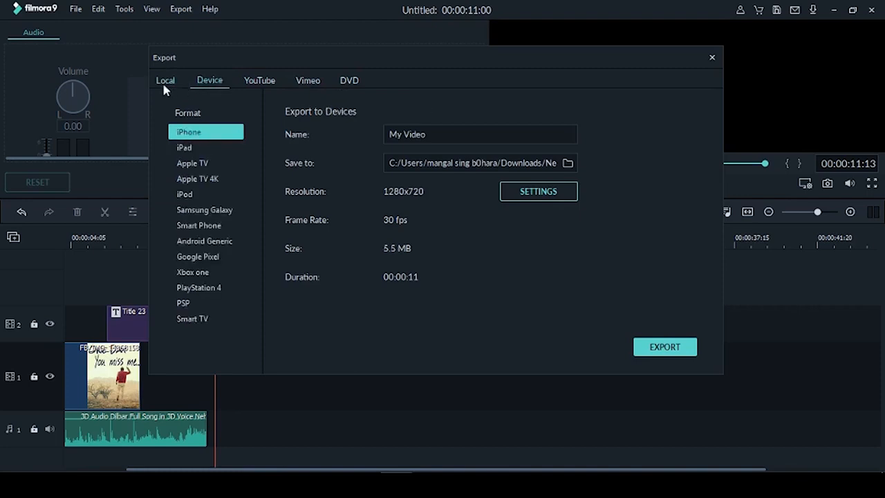
left_click(165, 83)
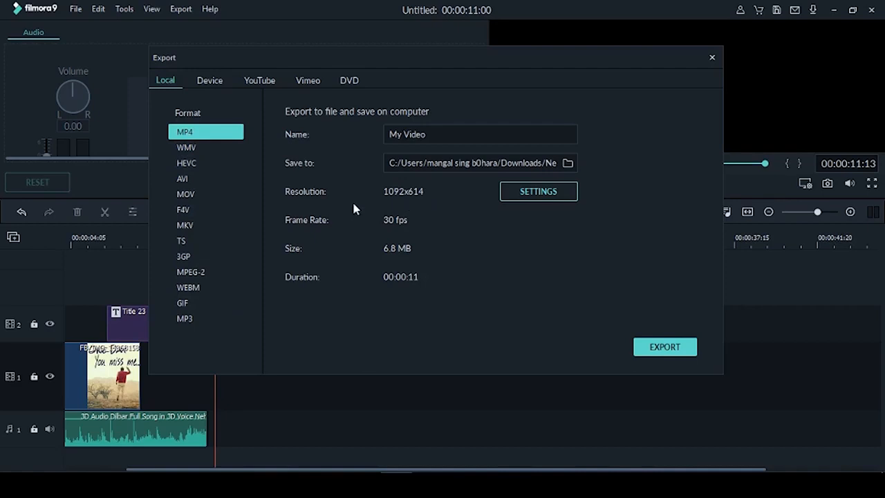
Step: Set the resolution of the local MP4 export to 1920x1080 and confirm the export settings
left_click(530, 196)
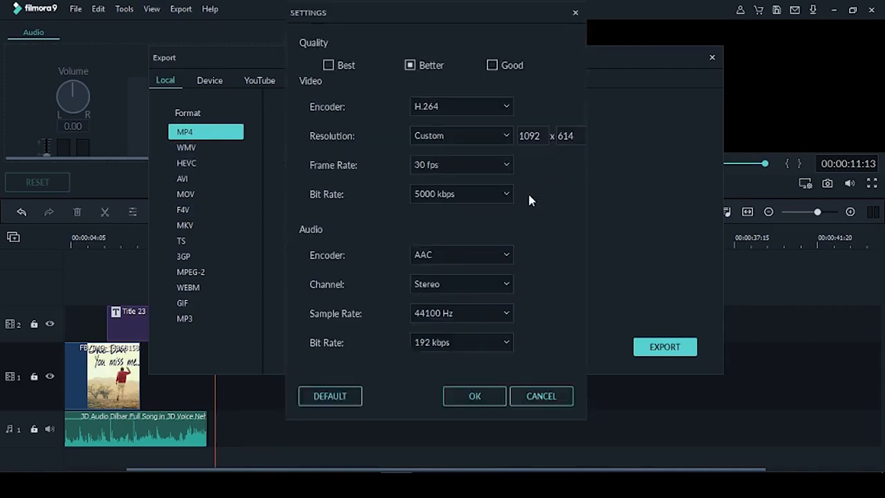
left_click(452, 197)
left_click(455, 134)
left_click(456, 133)
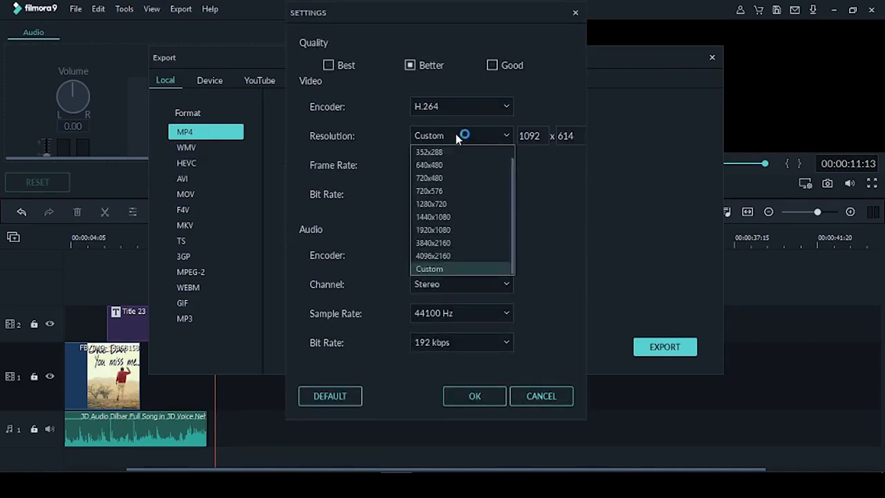
left_click(442, 230)
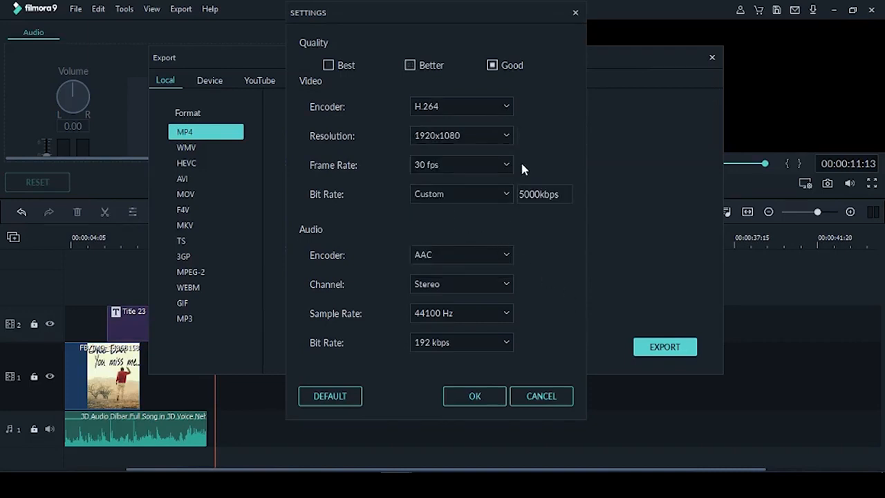
left_click(474, 397)
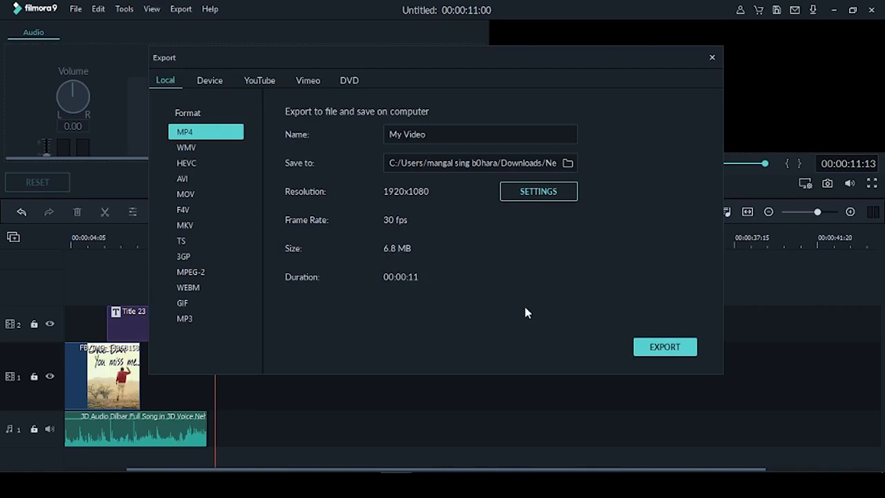
Step: Export My Video as a local MP4 and cancel the export settings dialog
left_click(676, 346)
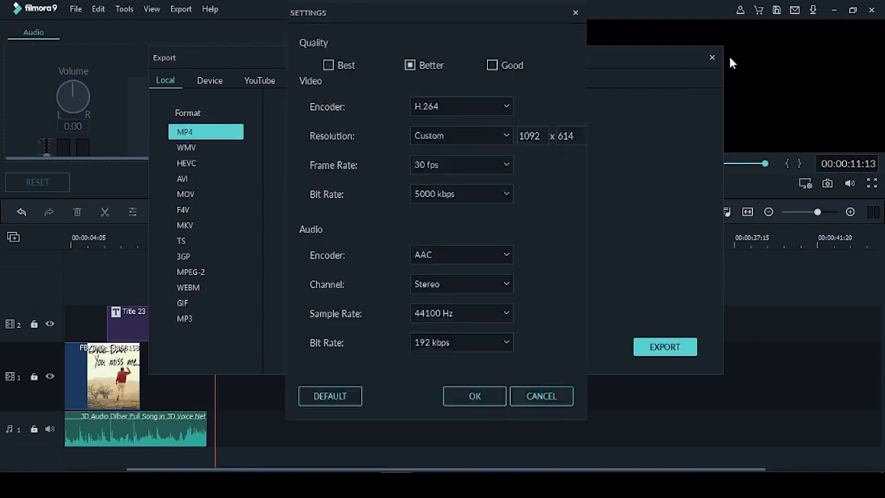
left_click(543, 397)
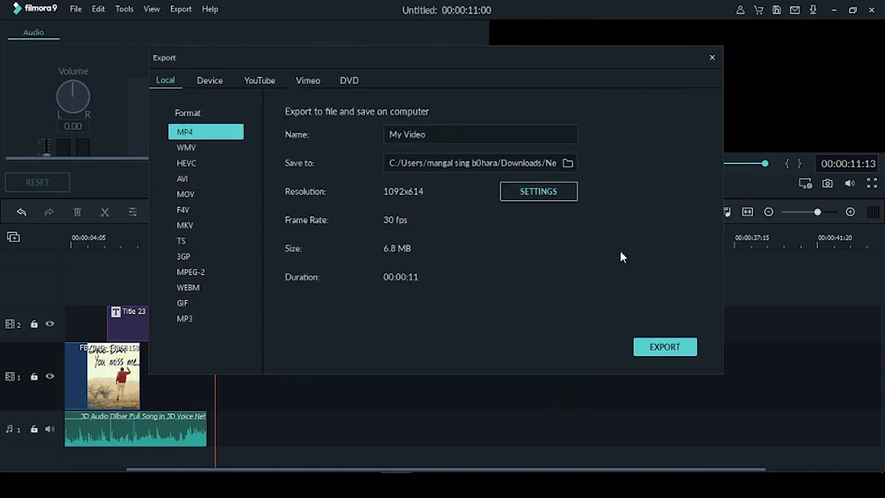
Step: Close the export window, minimize the video editor, and close the Fix folder window
left_click(713, 59)
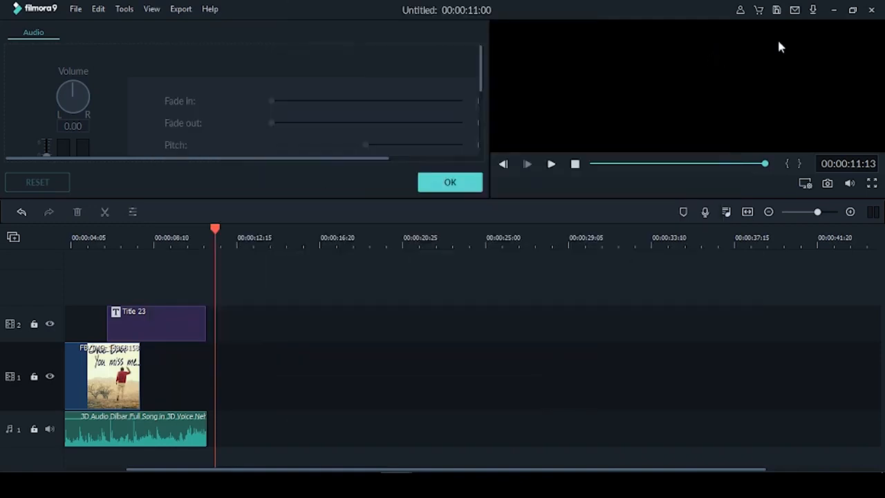
left_click(835, 9)
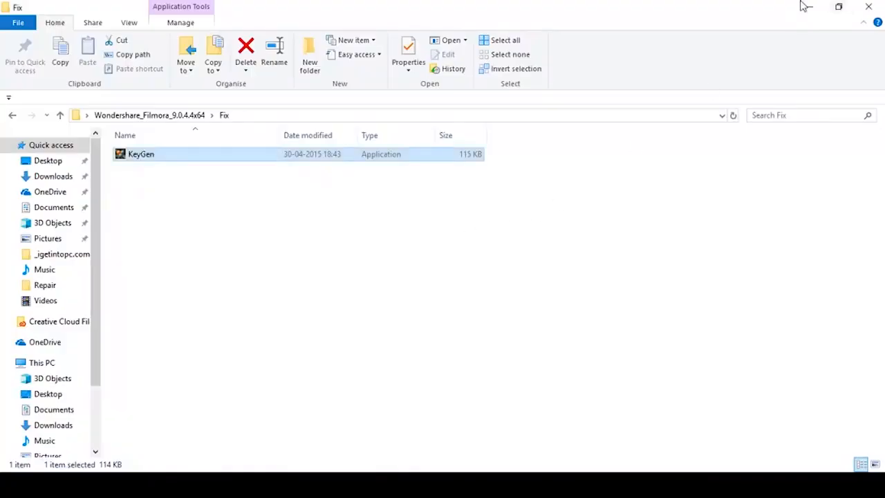
left_click(869, 7)
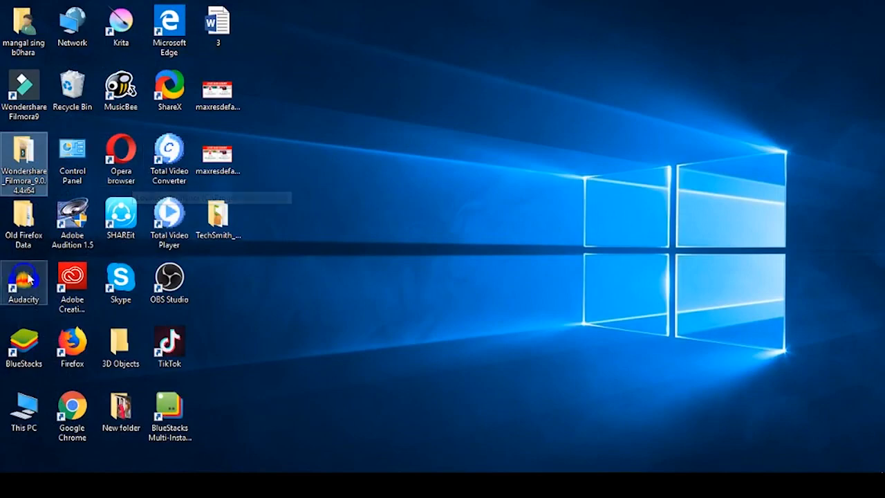
Step: Open the Output folder inside the Wondershare Filmora 9 folder in the user's Documents
left_click(26, 29)
double_click(26, 29)
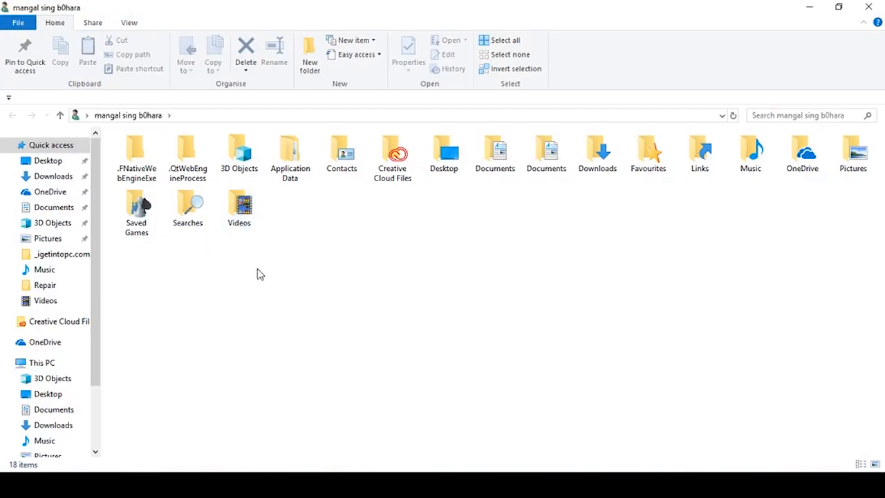
left_click(499, 163)
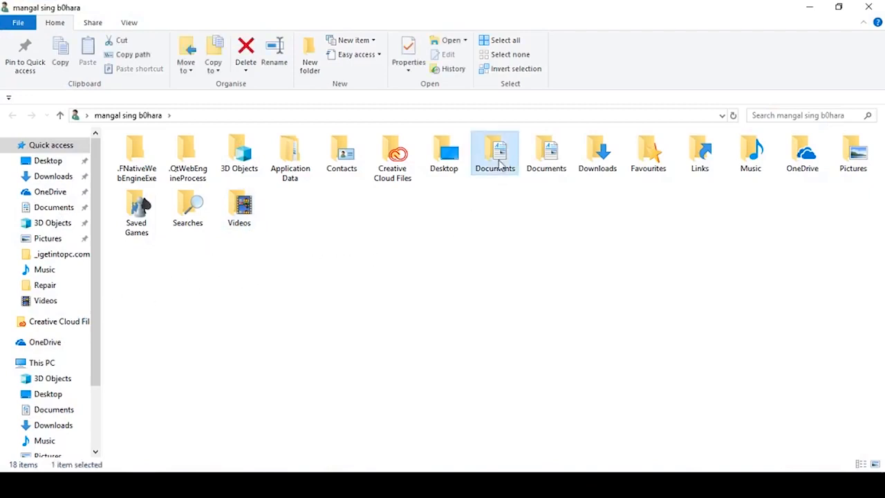
double_click(499, 163)
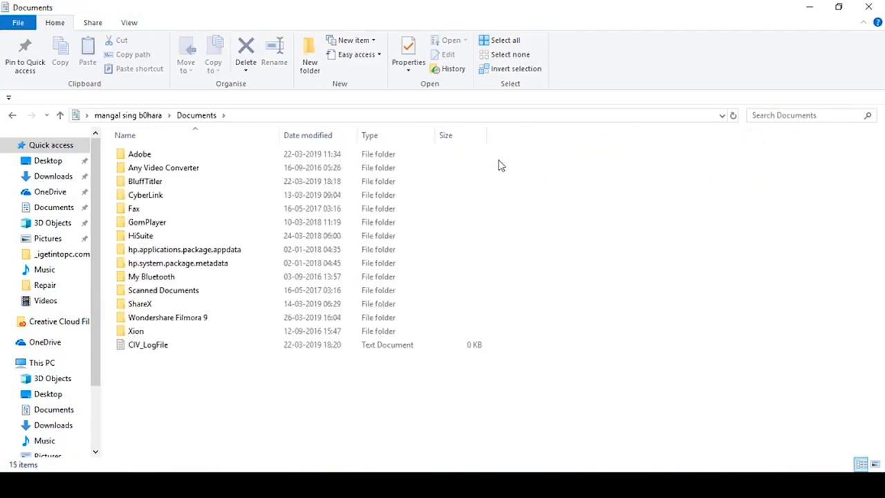
double_click(178, 317)
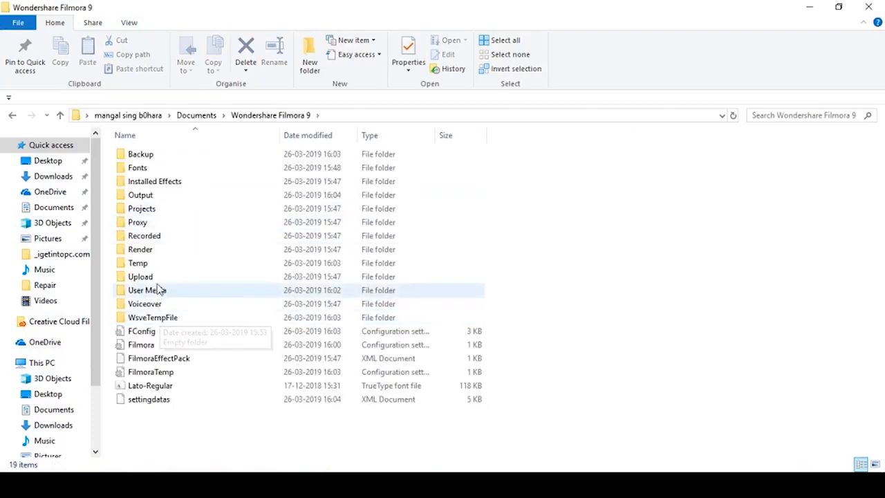
double_click(165, 200)
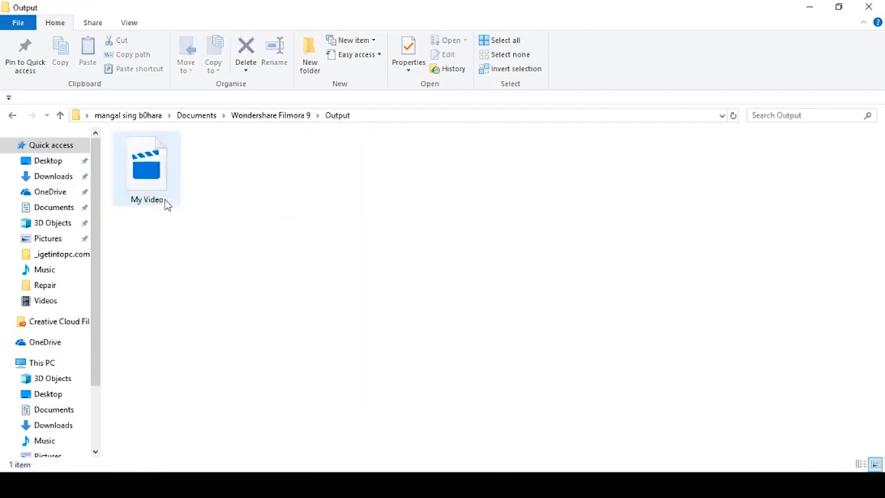
Step: Play the exported My Video file and skip ahead through it to check the picture and the title section
left_click_drag(209, 231, 153, 193)
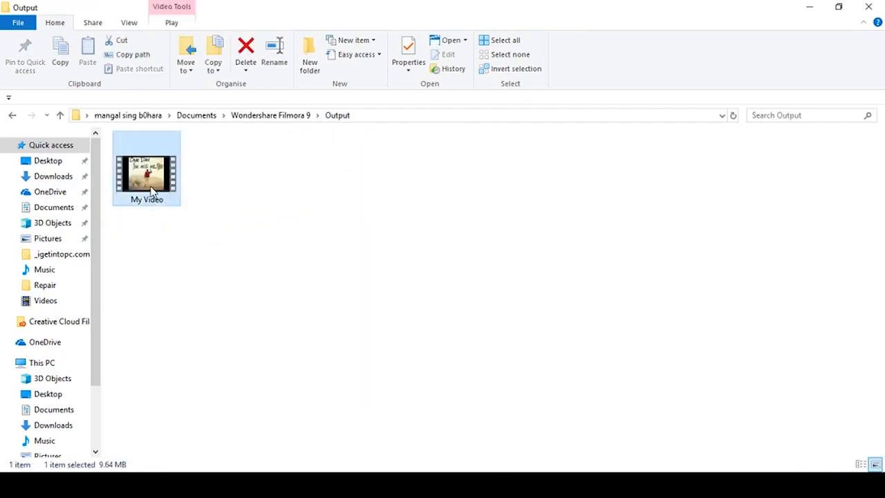
double_click(152, 191)
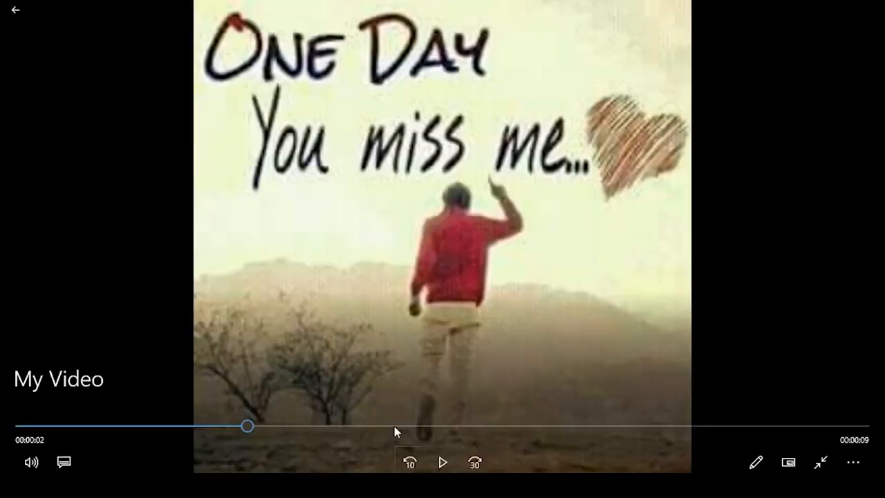
left_click(391, 426)
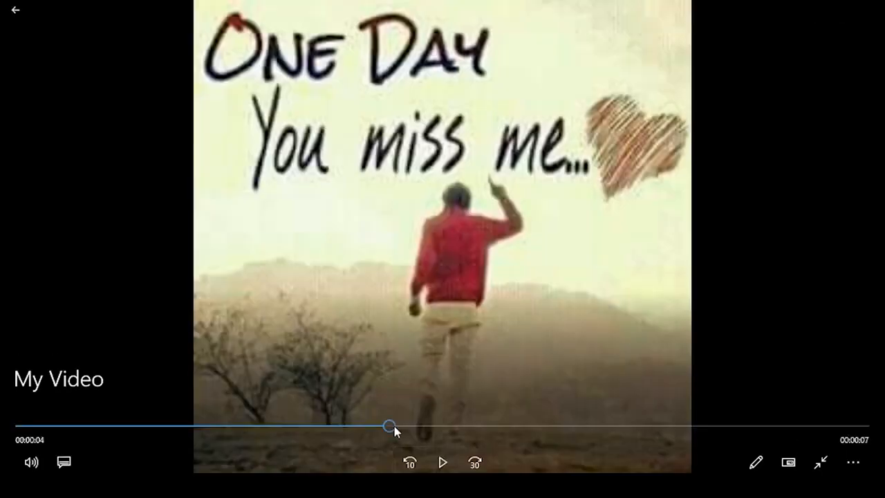
left_click(510, 425)
left_click(570, 426)
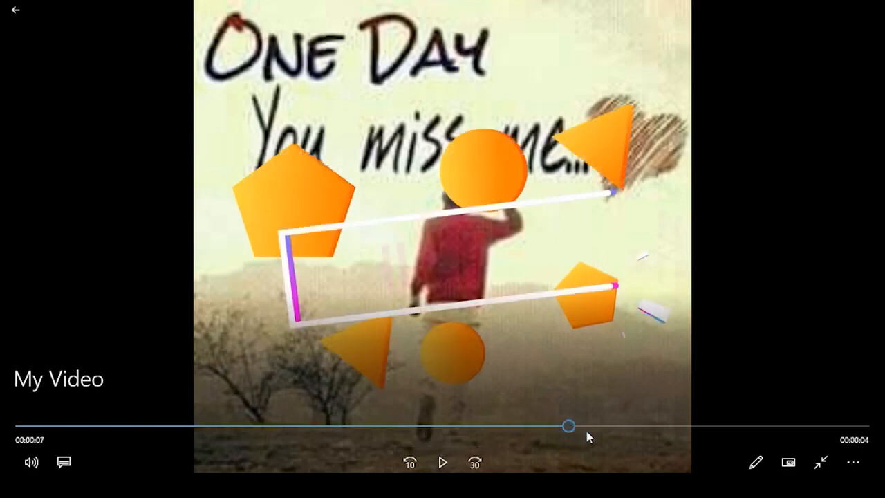
left_click(630, 426)
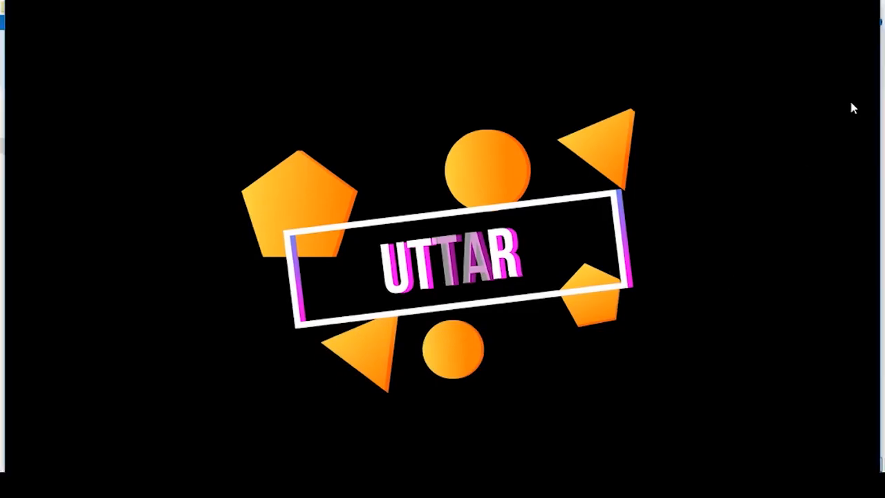
Step: Close the video player and the Output folder, and postpone the K7 TotalSecurity activation
left_click(869, 7)
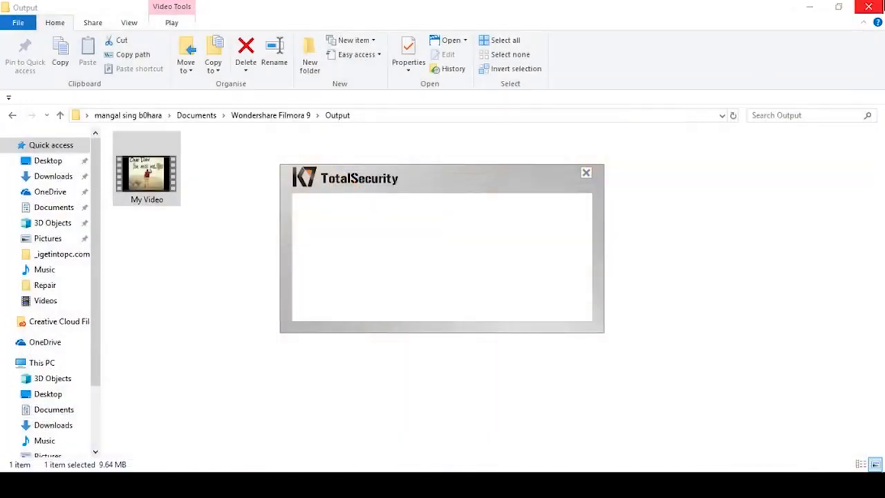
left_click(868, 7)
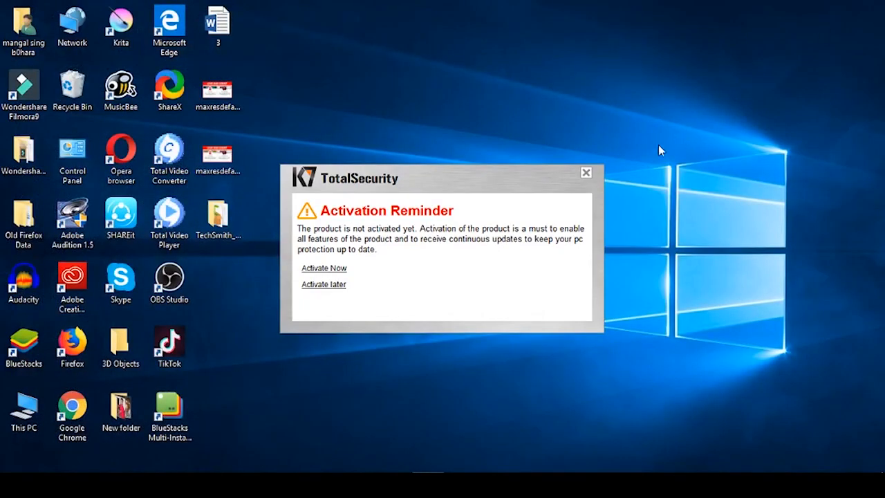
left_click(314, 289)
Step: Refresh the desktop and dismiss the K7TotalSecurity update notification
right_click(315, 289)
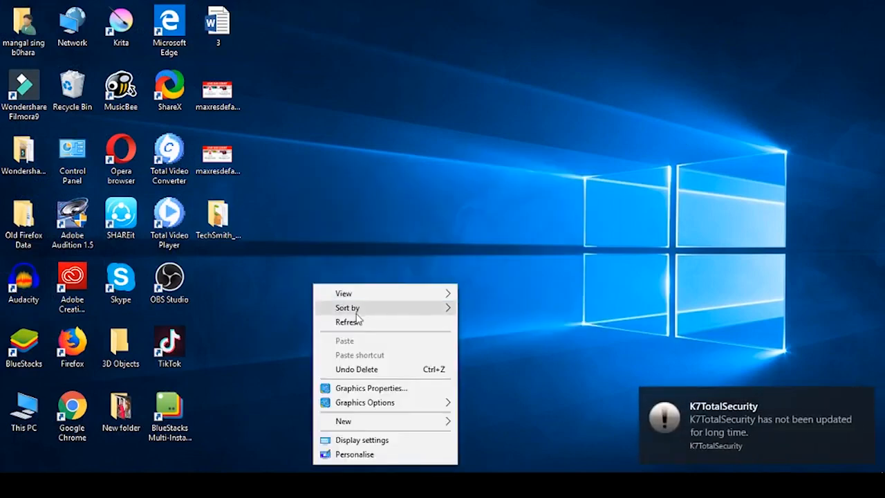
left_click(358, 330)
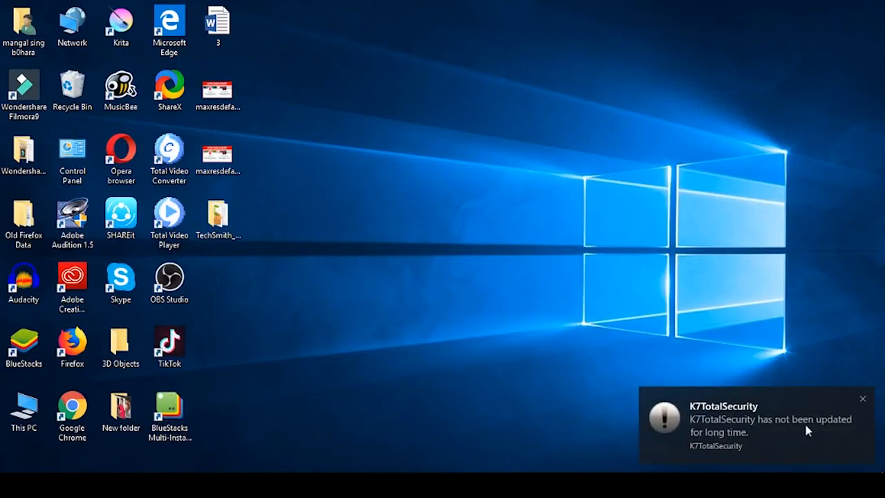
left_click(862, 399)
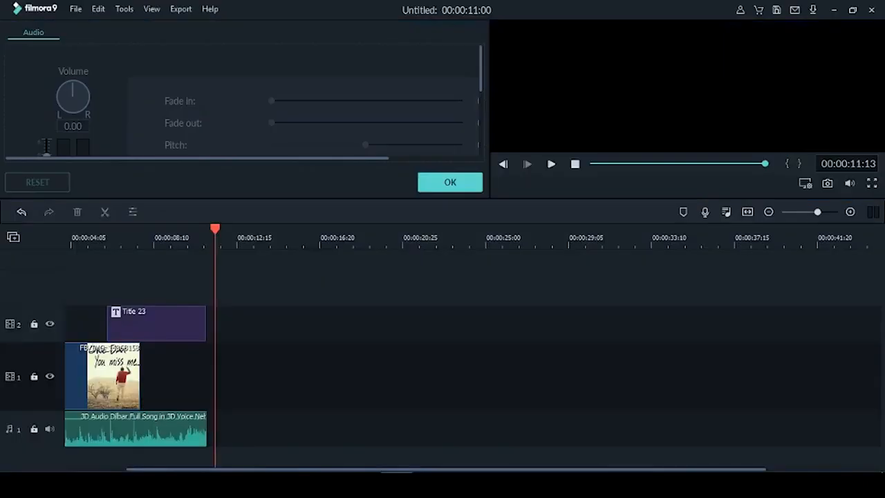
Step: Return to Filmora9 and zoom the timeline out to show all clips from the project's start
left_click_drag(178, 241, 236, 269)
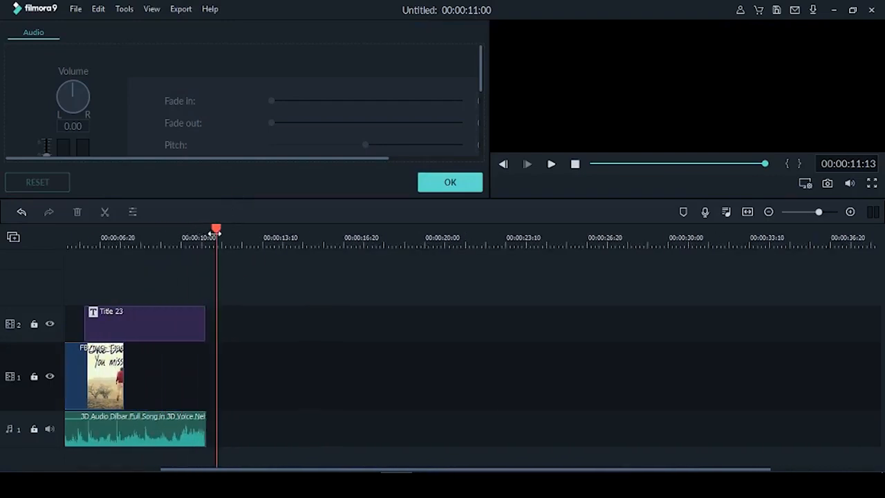
left_click_drag(206, 234, 169, 234)
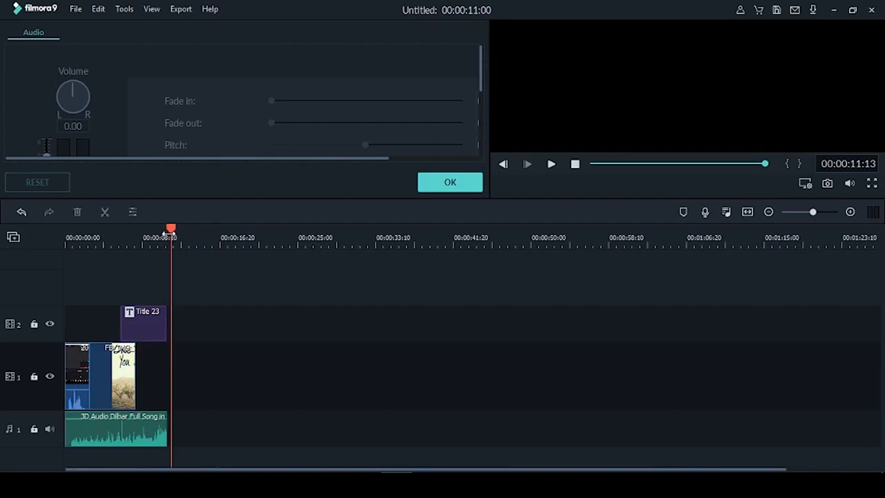